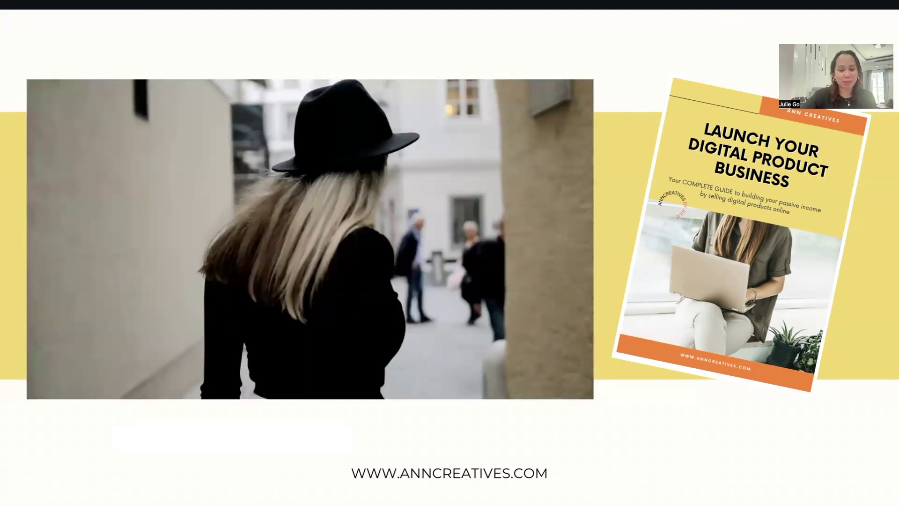
- Advance the slideshow to the 'Thank you for your purchase' page and follow its template link
{"action": "key", "text": "Right"}
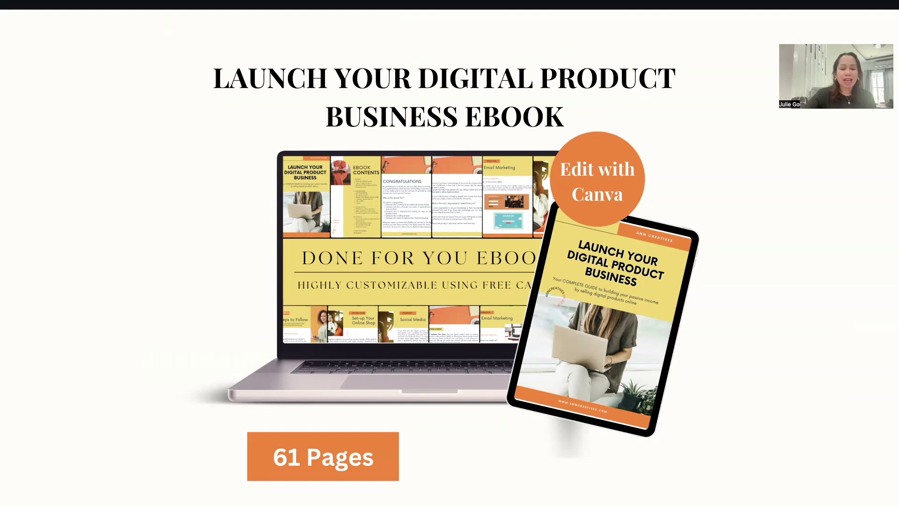
{"action": "key", "text": "Escape"}
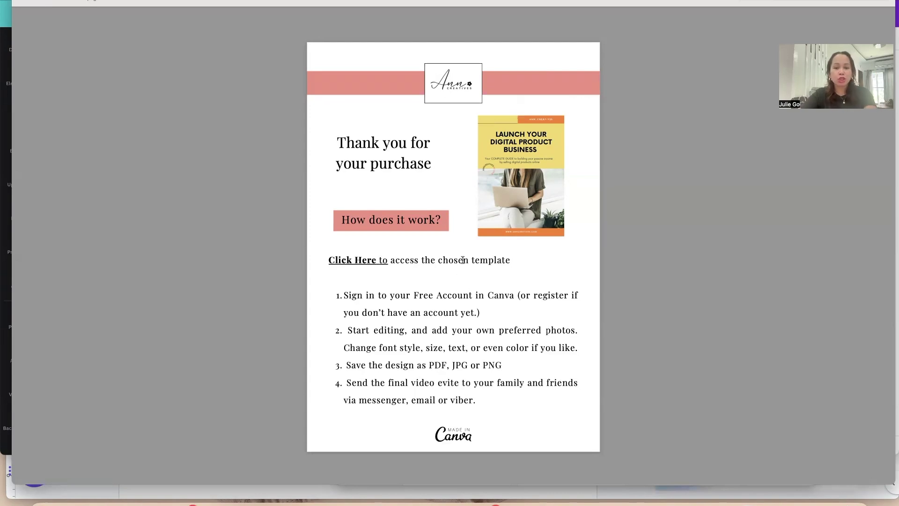
{"action": "left_click", "coordinate": [353, 261]}
- Open the link in Chrome and create a new design from the Launch Your Digital Product Business template
{"action": "left_click", "coordinate": [428, 286]}
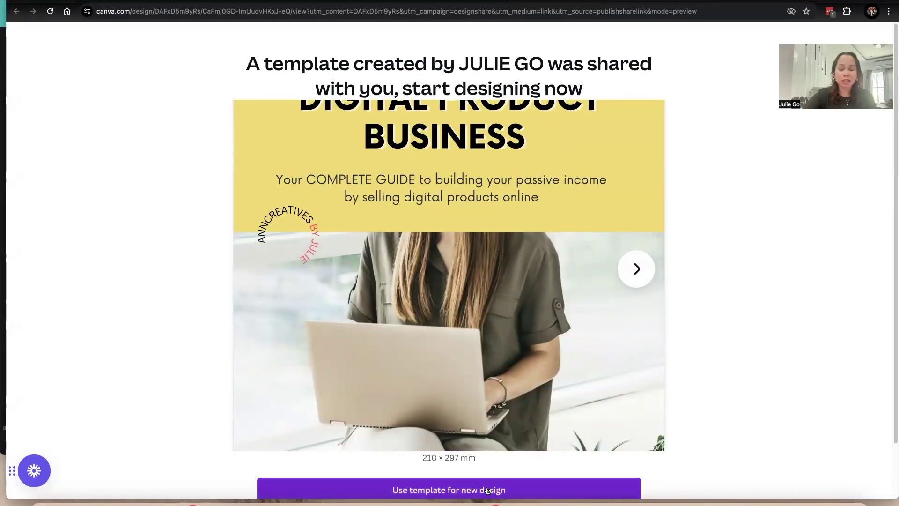
{"action": "left_click", "coordinate": [477, 490]}
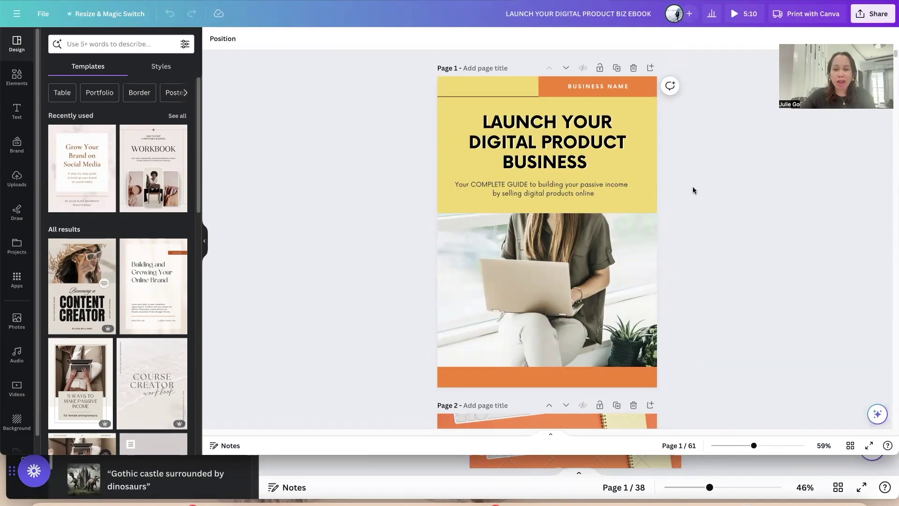
{"action": "scroll", "coordinate": [693, 189], "scroll_direction": "down", "scroll_amount": 20}
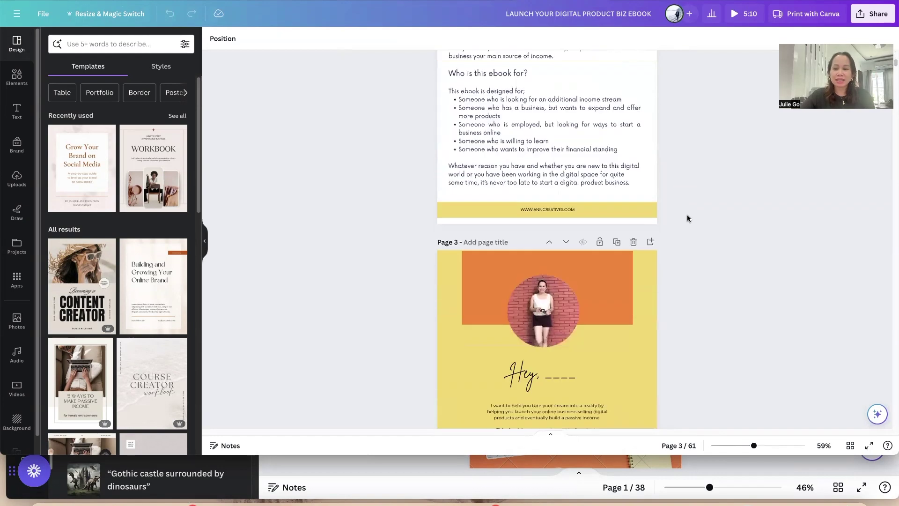
{"action": "scroll", "coordinate": [687, 218], "scroll_direction": "down", "scroll_amount": 20}
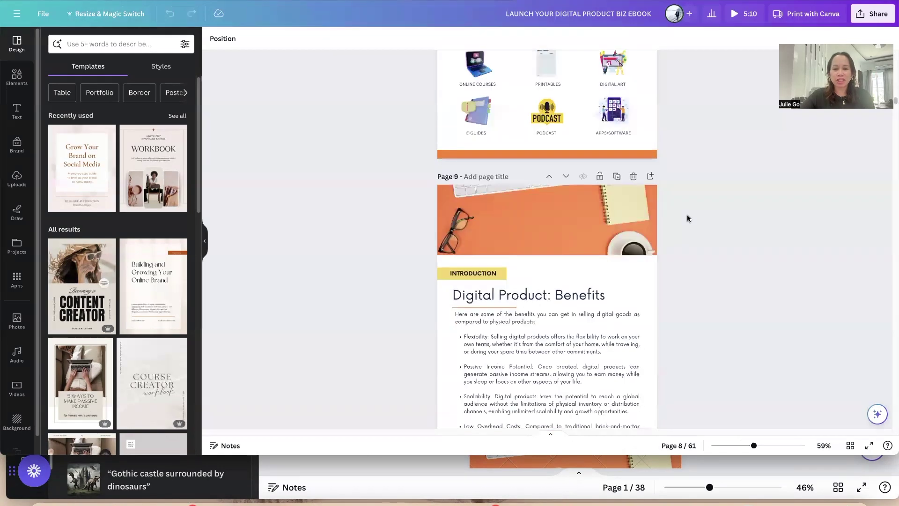
{"action": "left_click_drag", "start_coordinate": [893, 120], "coordinate": [894, 435]}
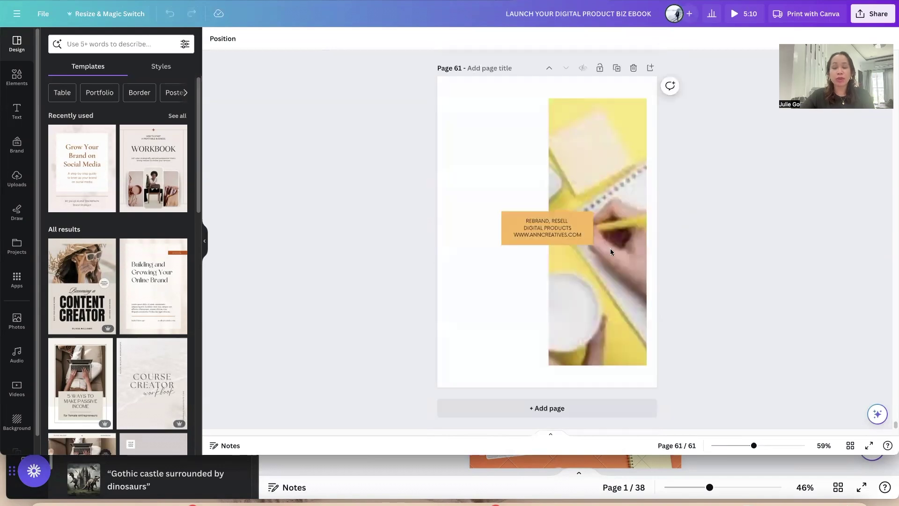
{"action": "scroll", "coordinate": [577, 215], "scroll_direction": "up", "scroll_amount": 15}
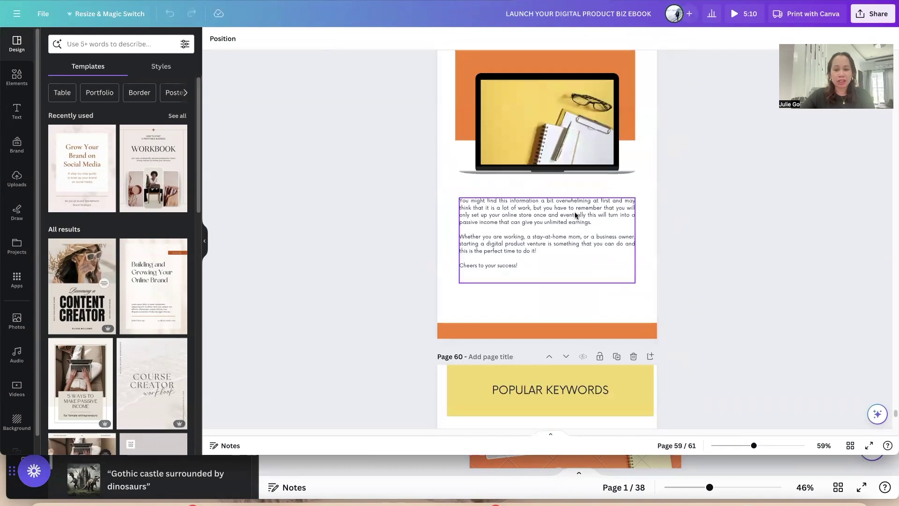
{"action": "scroll", "coordinate": [569, 216], "scroll_direction": "up", "scroll_amount": 20}
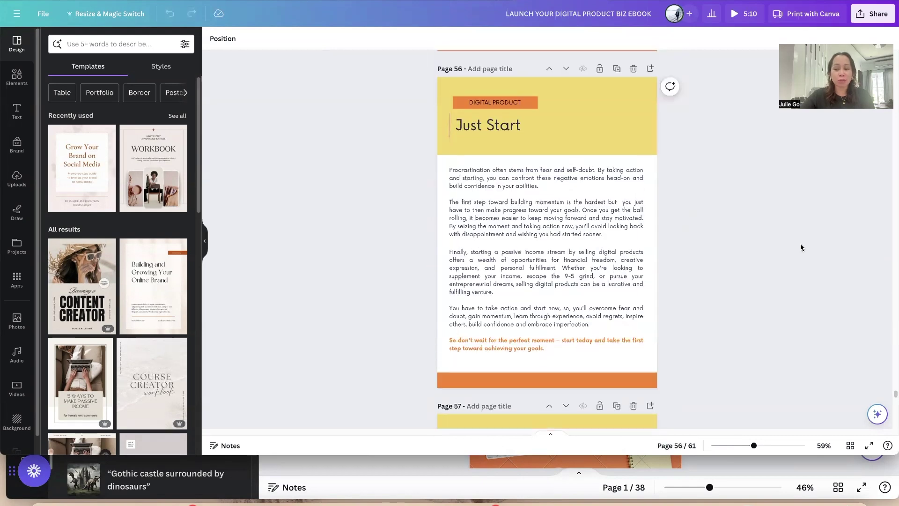
{"action": "left_click_drag", "start_coordinate": [894, 397], "coordinate": [739, 157]}
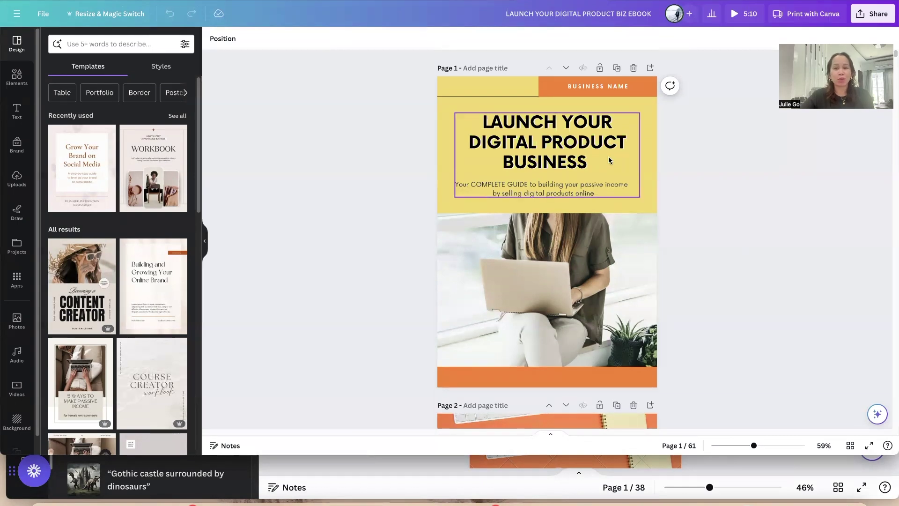
- Copy the cover title text LAUNCH YOUR DIGITAL PRODUCT BUSINESS
{"action": "left_click", "coordinate": [579, 126]}
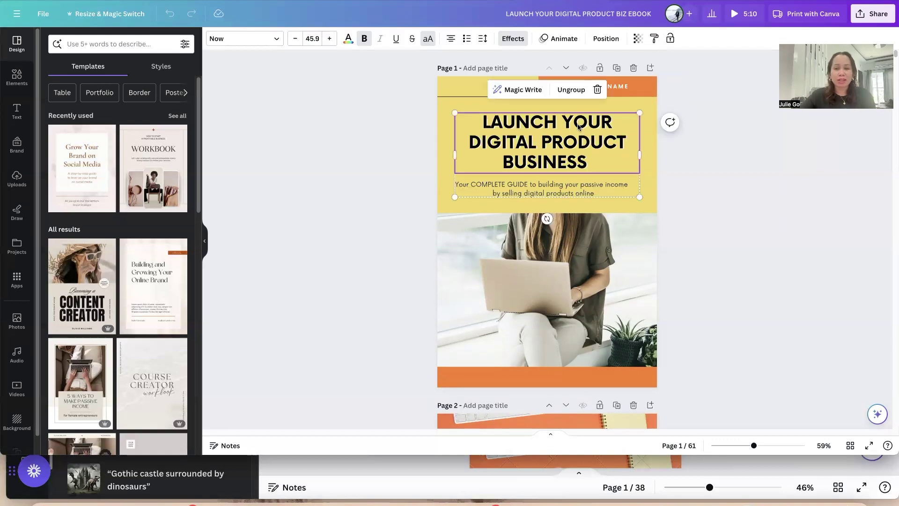
{"action": "left_click", "coordinate": [313, 141]}
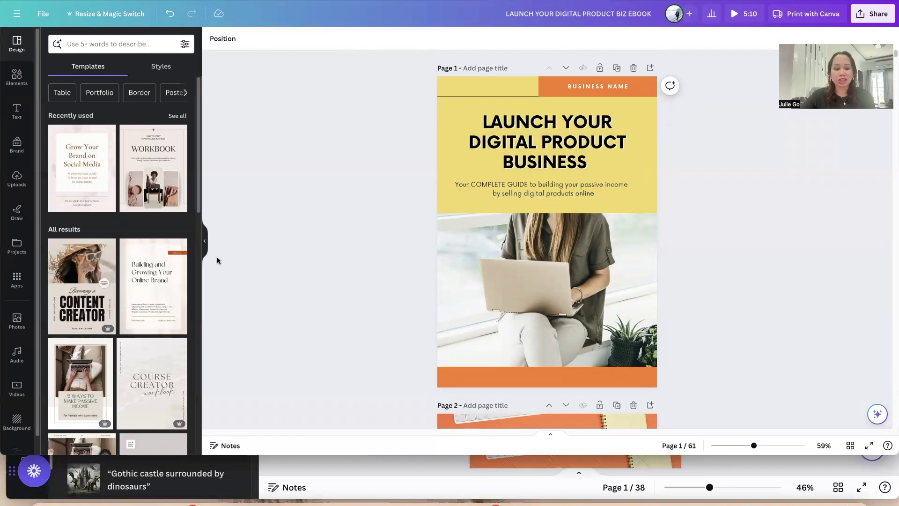
{"action": "double_click", "coordinate": [580, 139]}
{"action": "right_click", "coordinate": [580, 138]}
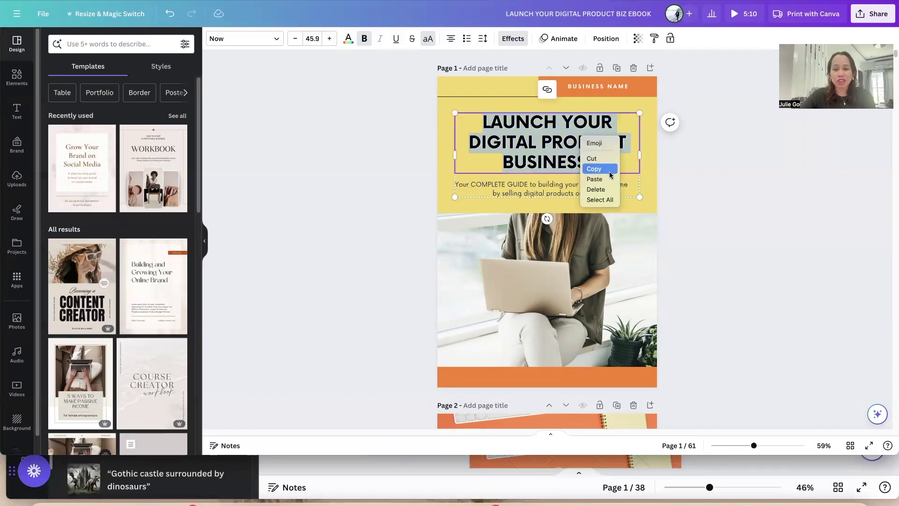
{"action": "left_click", "coordinate": [603, 167]}
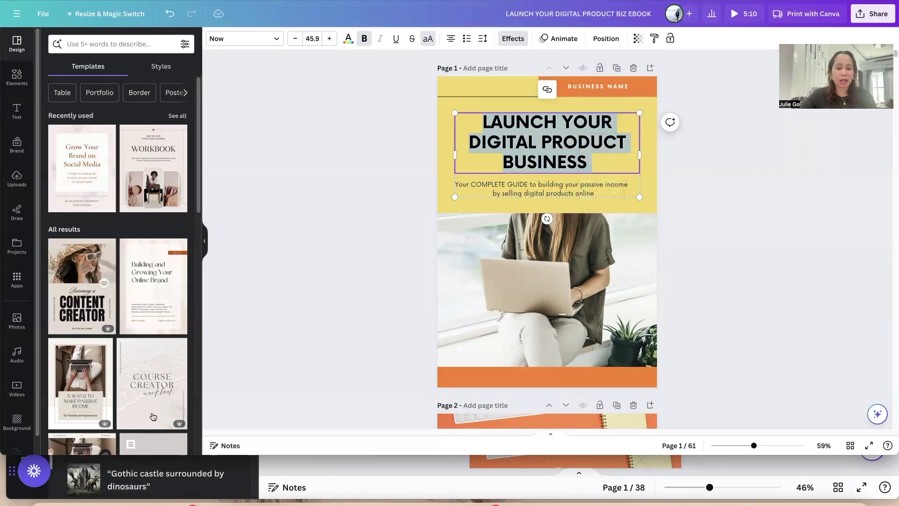
- Switch to the ChatGPT browser tab and start a new chat
{"action": "left_click", "coordinate": [148, 499]}
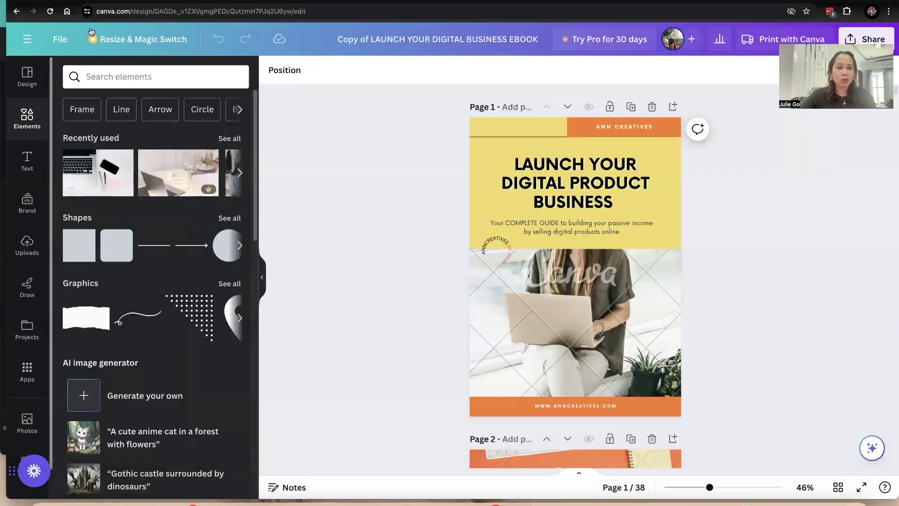
{"action": "key", "text": "ctrl+Tab"}
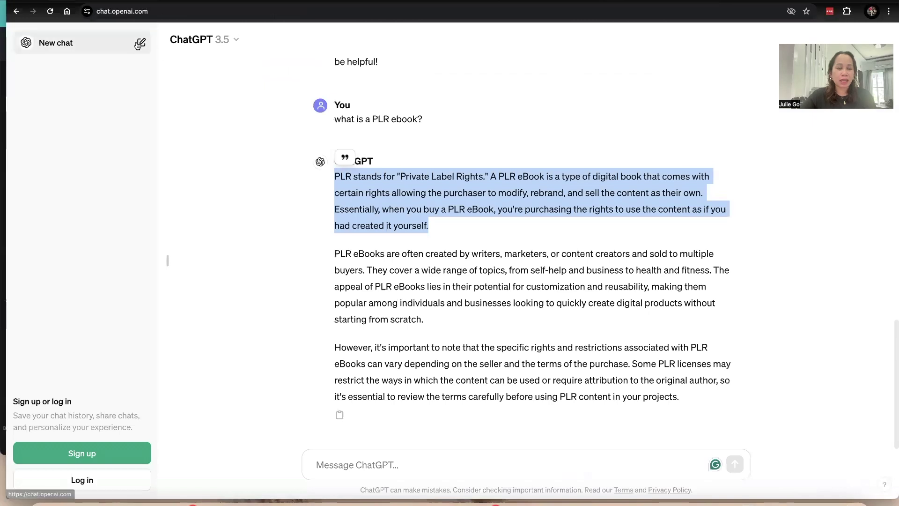
{"action": "left_click", "coordinate": [141, 42]}
- Ask ChatGPT 'Can you give me a new title for this,' with the old ebook title pasted in
{"action": "left_click", "coordinate": [557, 305]}
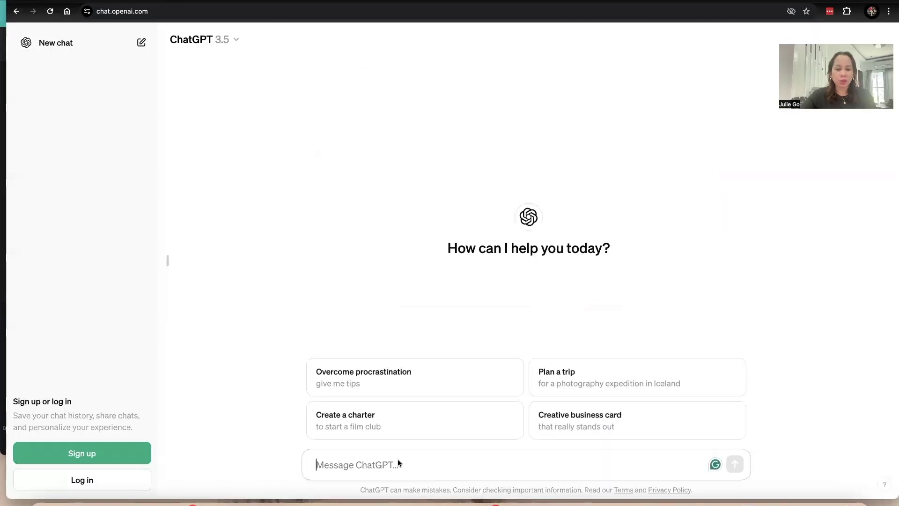
{"action": "right_click", "coordinate": [397, 462]}
{"action": "key", "text": "Escape"}
{"action": "type", "text": "Can "}
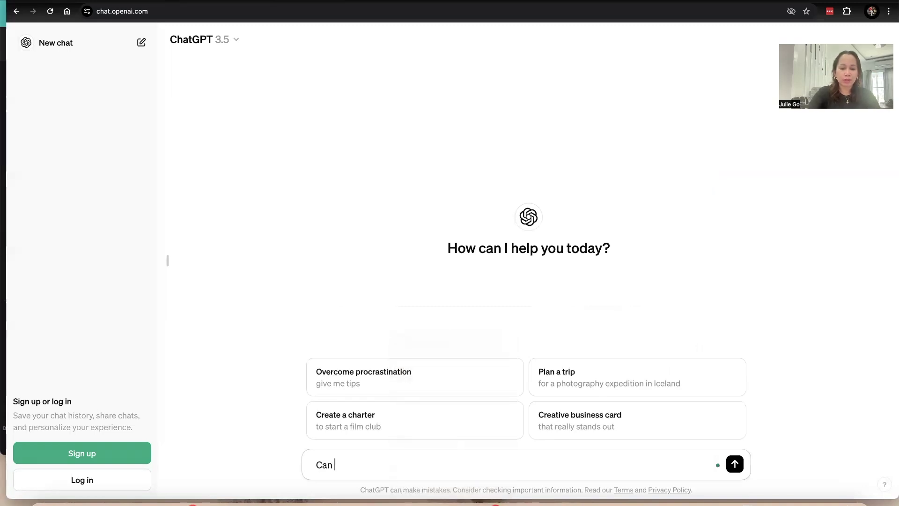
{"action": "type", "text": "you give me a new title for this,"}
{"action": "right_click", "coordinate": [485, 464]}
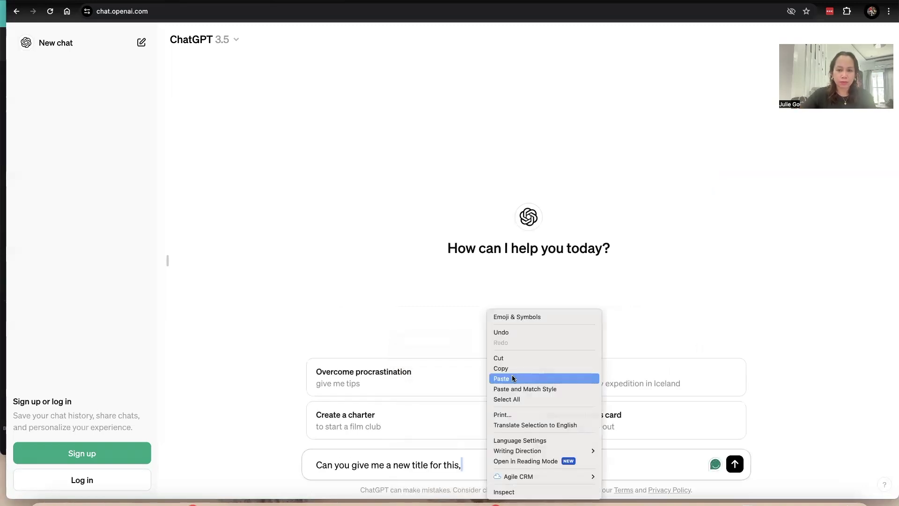
{"action": "left_click", "coordinate": [512, 375]}
{"action": "key", "text": "Return"}
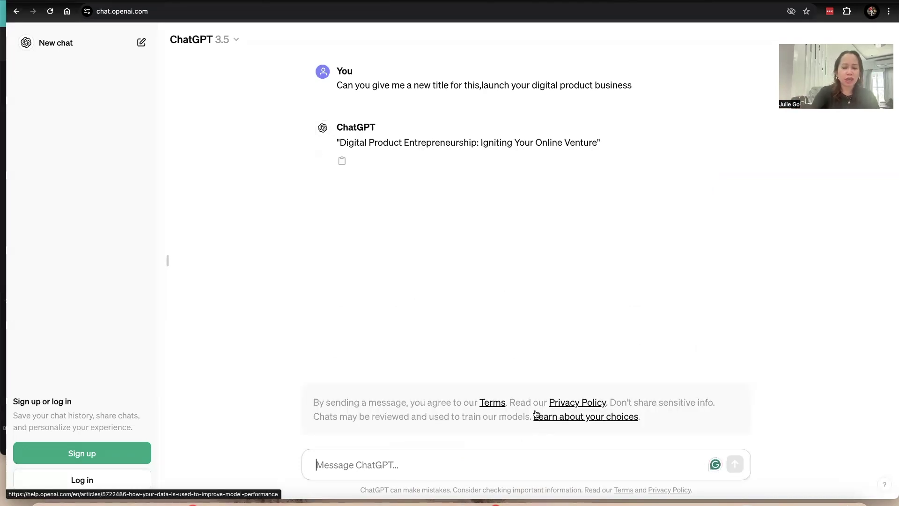
- Request another title option that is simple and easy to understand
{"action": "type", "text": "we can"}
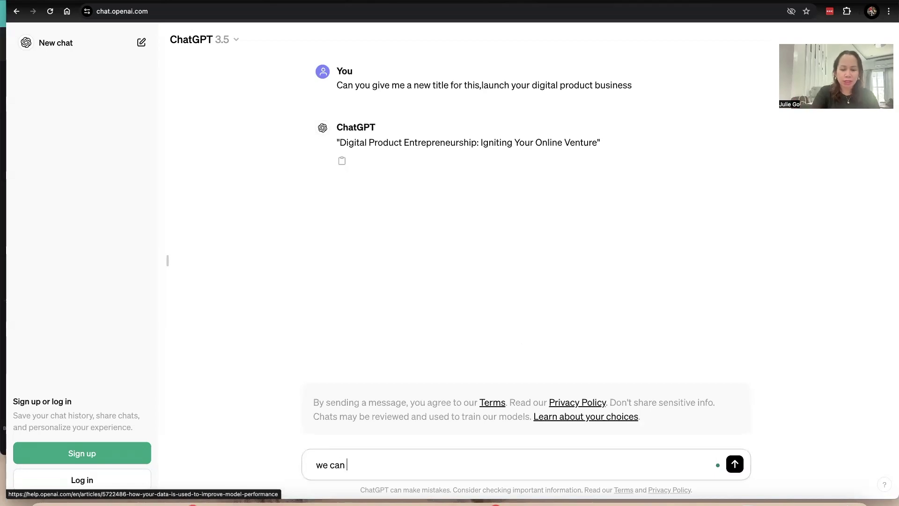
{"action": "key", "text": "BackSpace"}
{"action": "key", "text": "BackSpace"}
{"action": "key", "text": "BackSpace"}
{"action": "key", "text": "BackSpace"}
{"action": "key", "text": "BackSpace"}
{"action": "key", "text": "BackSpace"}
{"action": "key", "text": "BackSpace"}
{"action": "type", "text": "can you give me another option"}
{"action": "key", "text": "Return"}
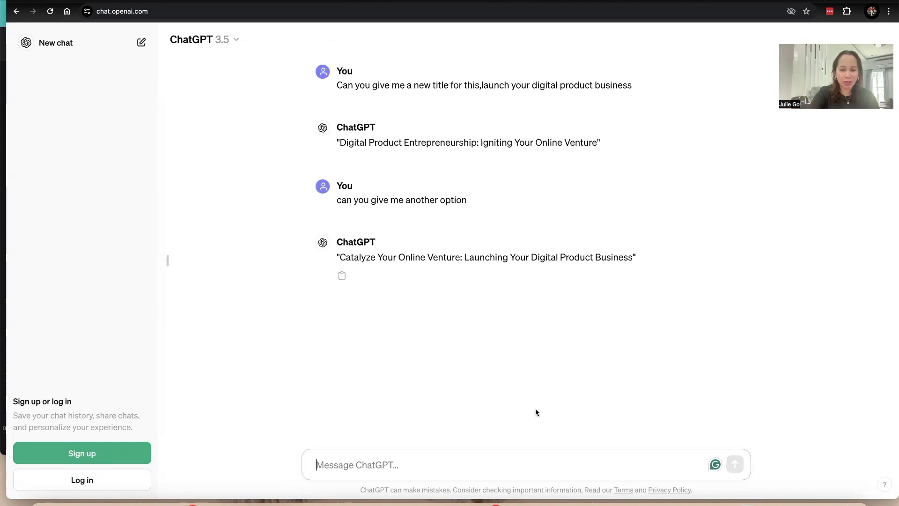
{"action": "type", "text": "another o"}
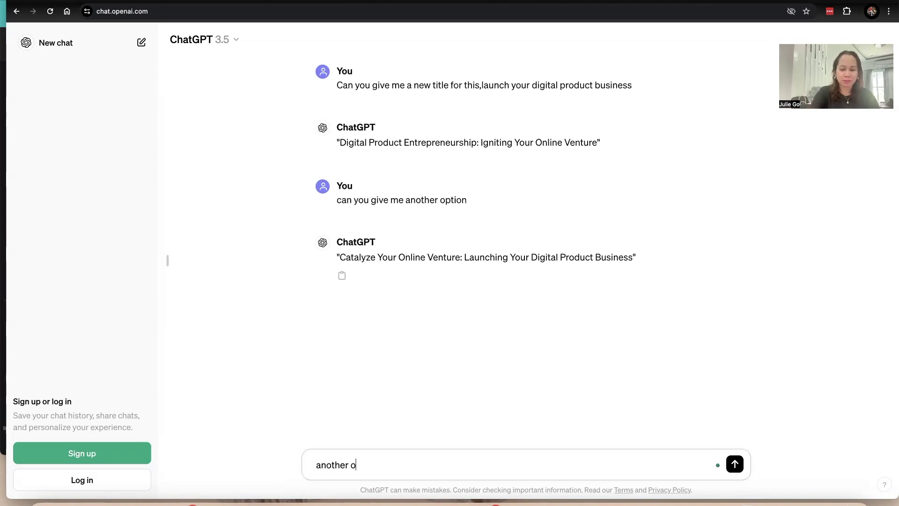
{"action": "type", "text": "ption please, make it simple and e"}
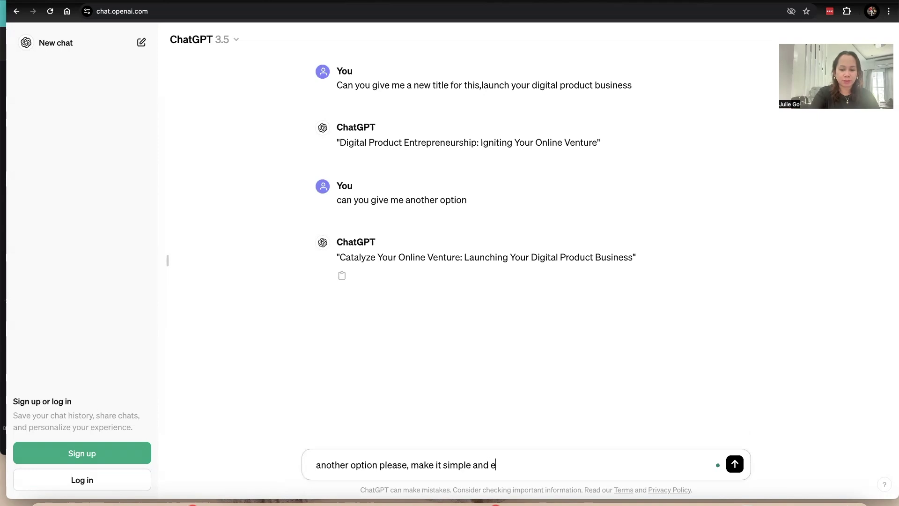
{"action": "type", "text": "asty"}
{"action": "key", "text": "BackSpace"}
{"action": "key", "text": "BackSpace"}
{"action": "type", "text": "y to understand."}
{"action": "key", "text": "Return"}
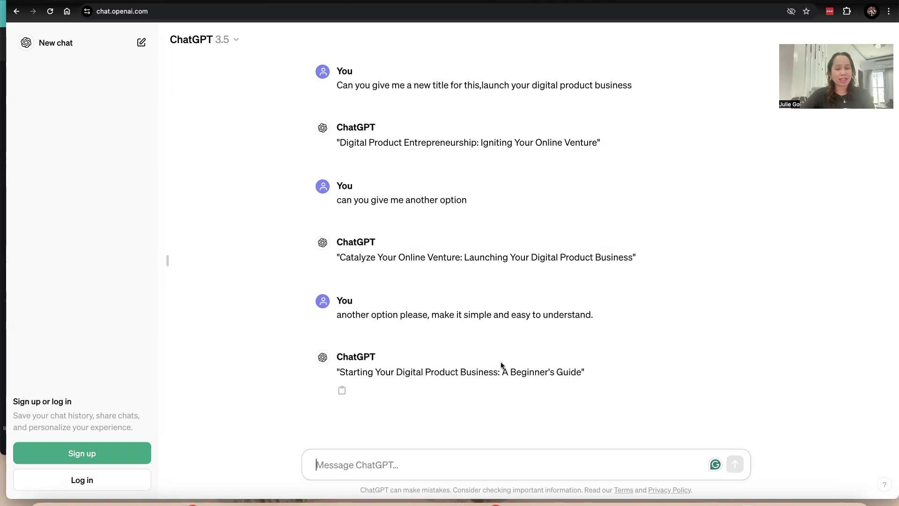
- Copy the suggestion 'Starting Your Digital Product Business: A Beginner's Guide' and return to Canva
{"action": "triple_click", "coordinate": [462, 373]}
{"action": "right_click", "coordinate": [463, 370]}
{"action": "left_click", "coordinate": [487, 382]}
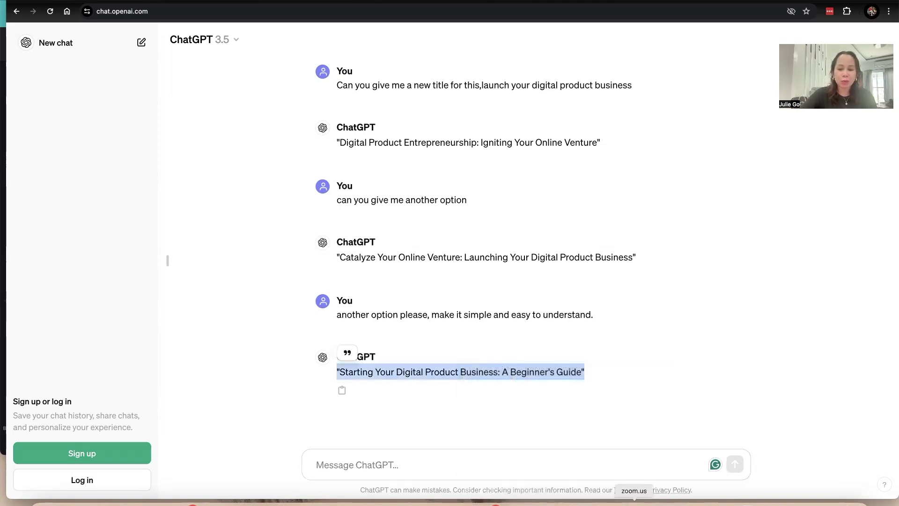
{"action": "left_click", "coordinate": [533, 502]}
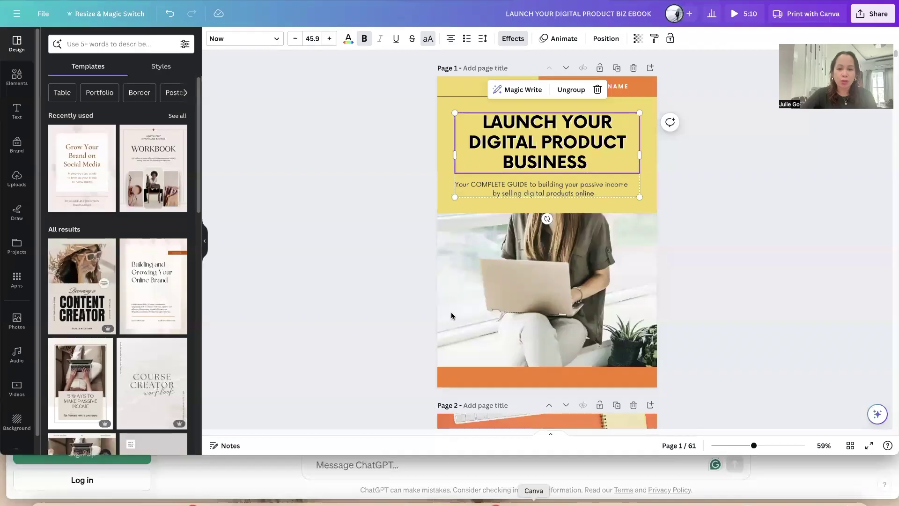
- Paste the new title onto the cover and cut 'A Beginner's Guide' out of it
{"action": "double_click", "coordinate": [533, 164]}
{"action": "right_click", "coordinate": [541, 142]}
{"action": "left_click", "coordinate": [564, 188]}
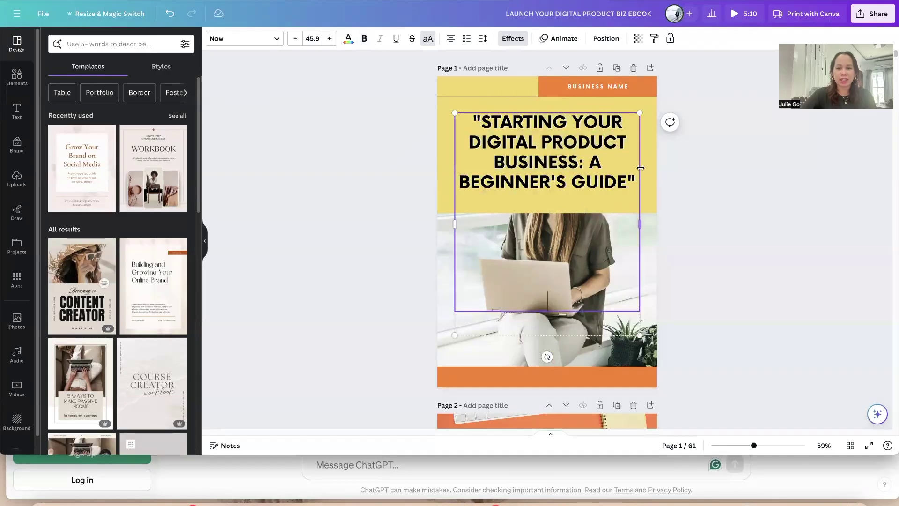
{"action": "left_click_drag", "start_coordinate": [589, 162], "coordinate": [630, 175]}
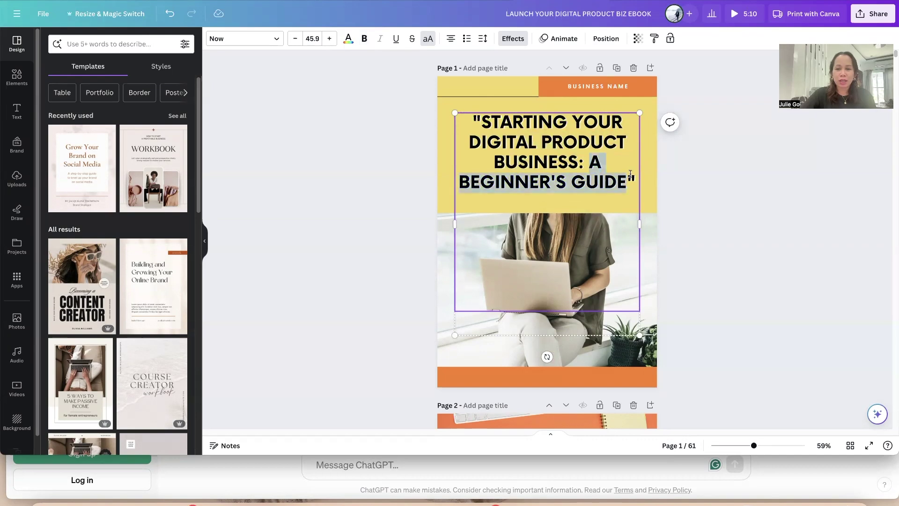
{"action": "right_click", "coordinate": [609, 180]}
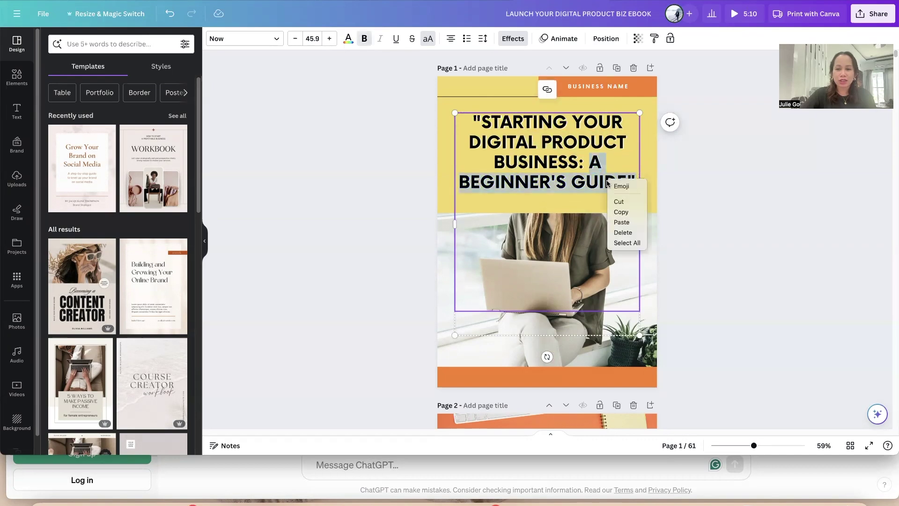
{"action": "left_click", "coordinate": [618, 202]}
{"action": "key", "text": "BackSpace"}
{"action": "key", "text": "BackSpace"}
{"action": "key", "text": "Escape"}
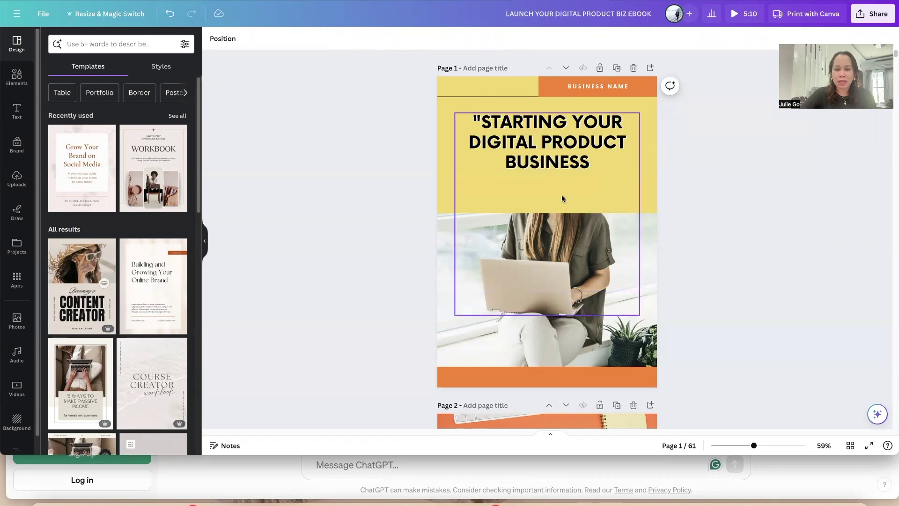
- Add a body text box above the title containing 'A Beginner's Guide'
{"action": "left_click", "coordinate": [17, 109]}
{"action": "left_click", "coordinate": [80, 213]}
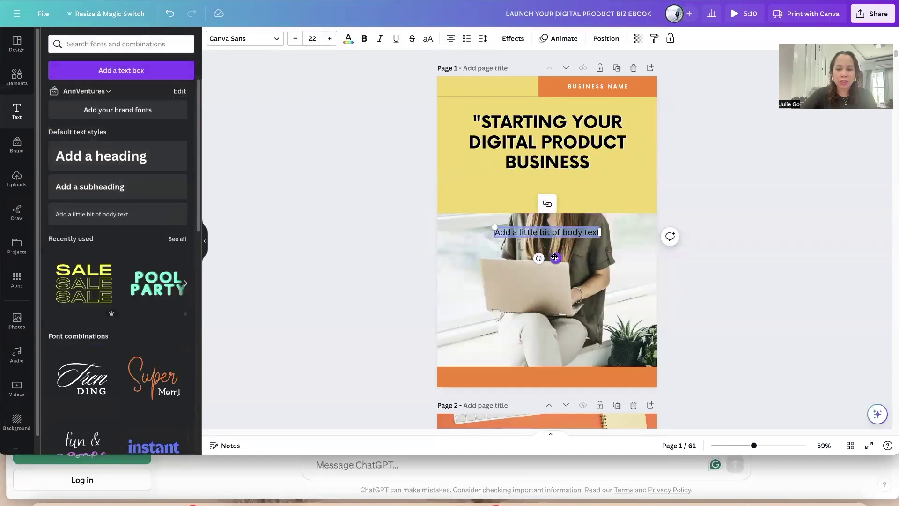
{"action": "left_click_drag", "start_coordinate": [555, 257], "coordinate": [557, 140]}
{"action": "key", "text": "ctrl+v"}
{"action": "left_click", "coordinate": [546, 117]}
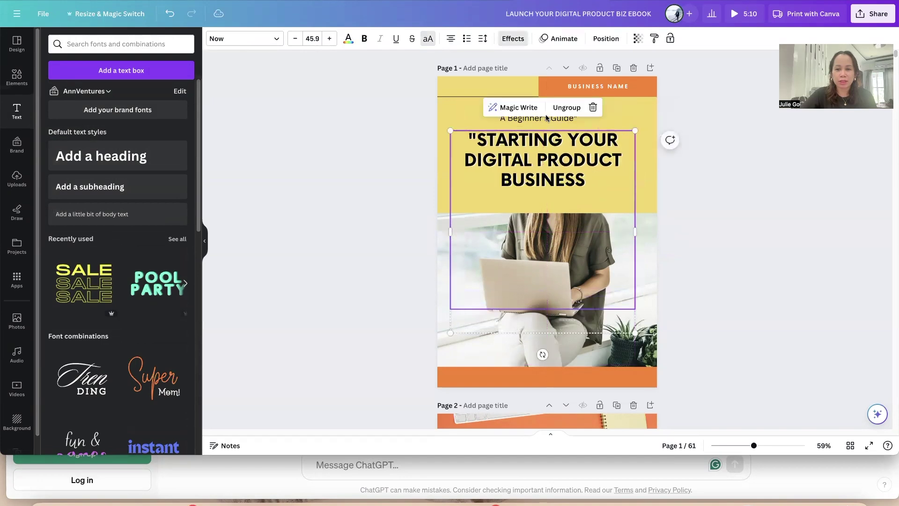
{"action": "left_click", "coordinate": [546, 117]}
{"action": "double_click", "coordinate": [579, 118]}
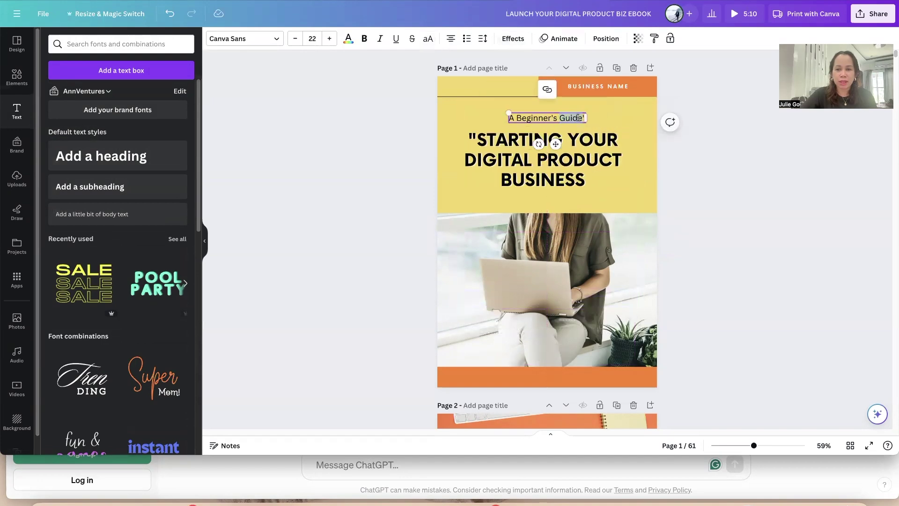
{"action": "left_click", "coordinate": [539, 159]}
- Remove the stray quotation mark and set the title in bold Playfair Display
{"action": "double_click", "coordinate": [509, 162]}
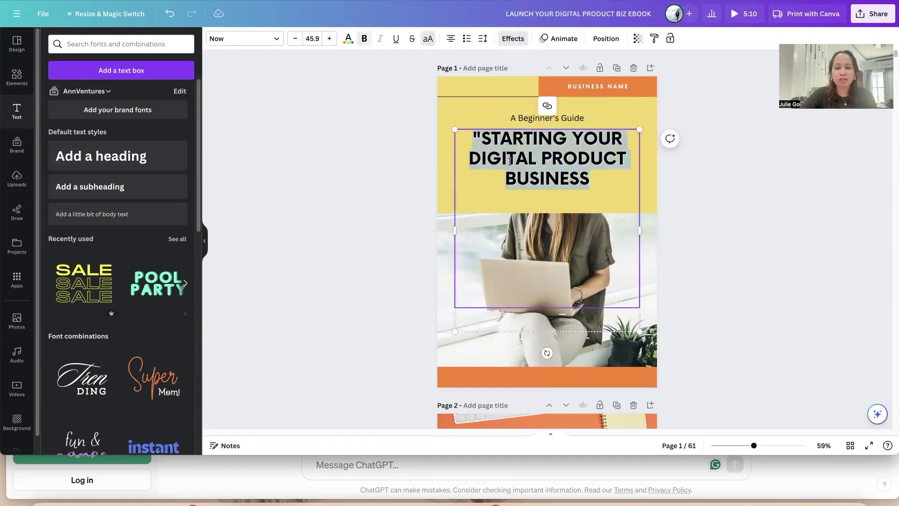
{"action": "key", "text": "Home"}
{"action": "key", "text": "Delete"}
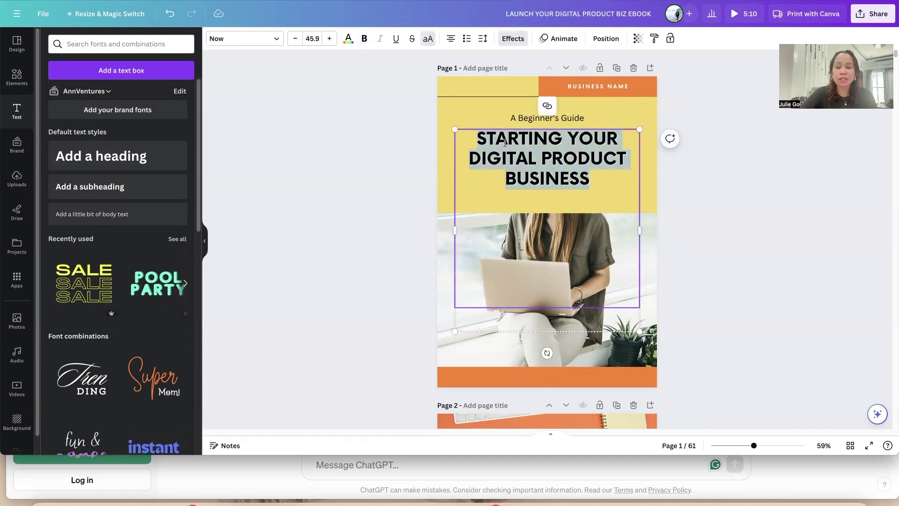
{"action": "left_click", "coordinate": [248, 40]}
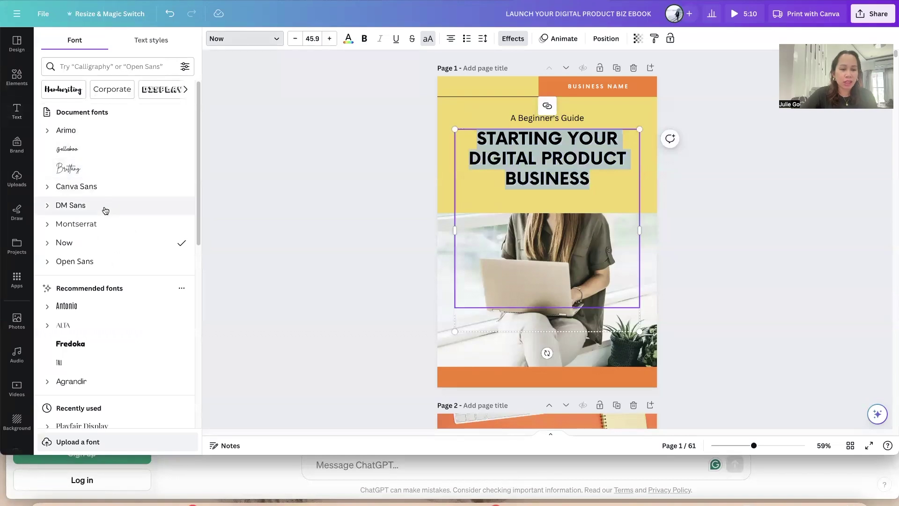
{"action": "scroll", "coordinate": [106, 211], "scroll_direction": "down", "scroll_amount": 4}
{"action": "left_click", "coordinate": [120, 333]}
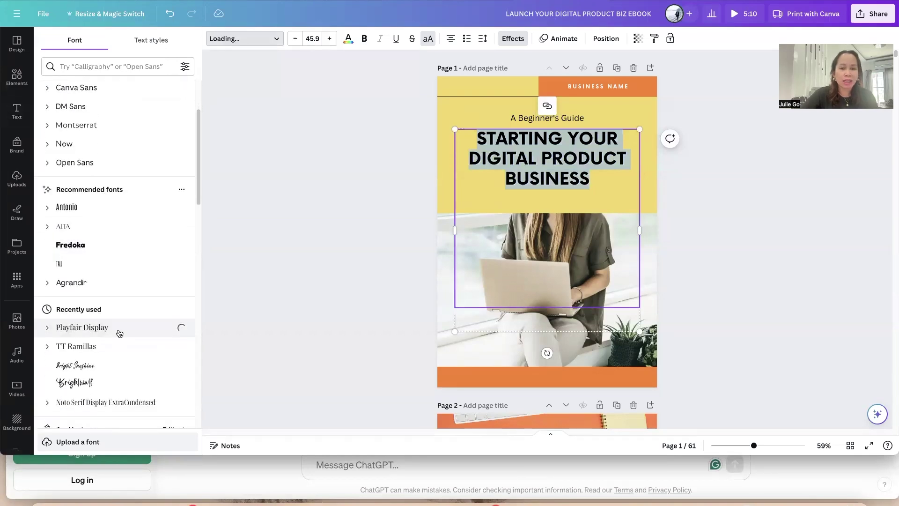
{"action": "left_click", "coordinate": [365, 38]}
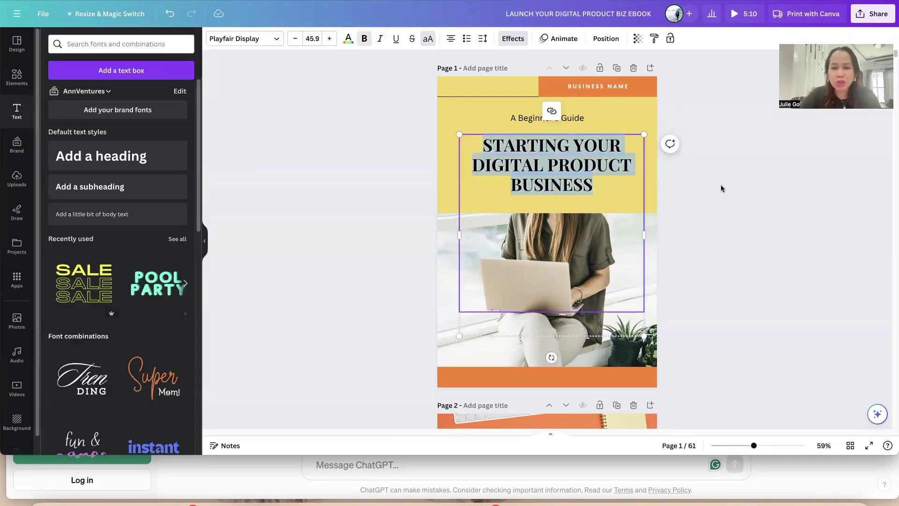
{"action": "left_click", "coordinate": [722, 189]}
- Replace the title's shadow with a white Shadow effect at offset 56 and transparency 76
{"action": "left_click", "coordinate": [612, 184]}
{"action": "double_click", "coordinate": [551, 168]}
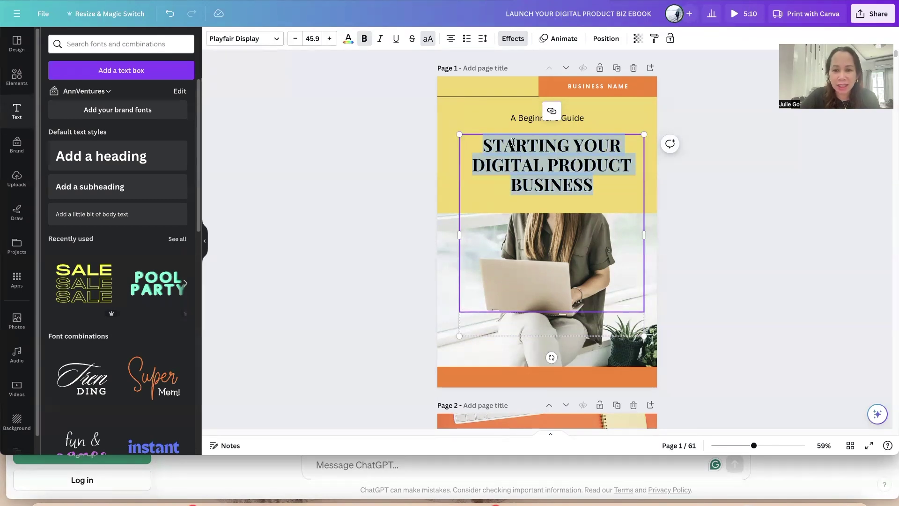
{"action": "left_click", "coordinate": [513, 39]}
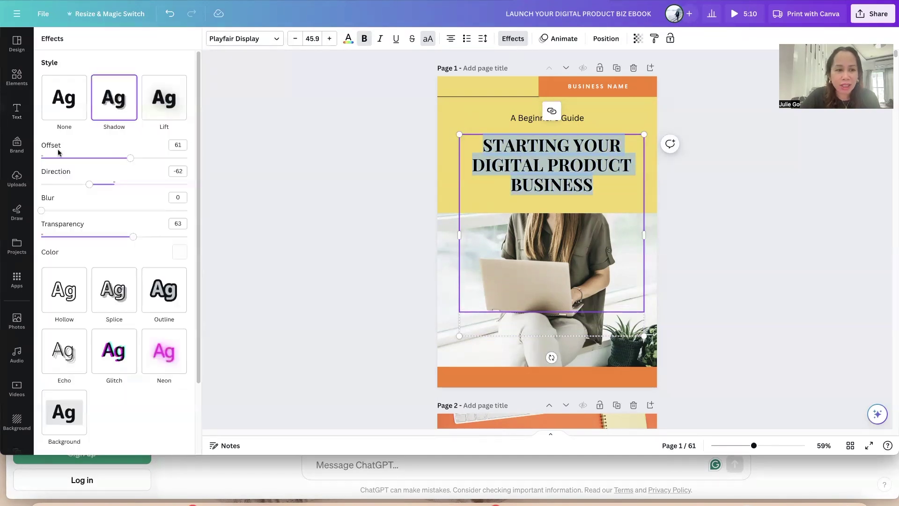
{"action": "left_click", "coordinate": [61, 100]}
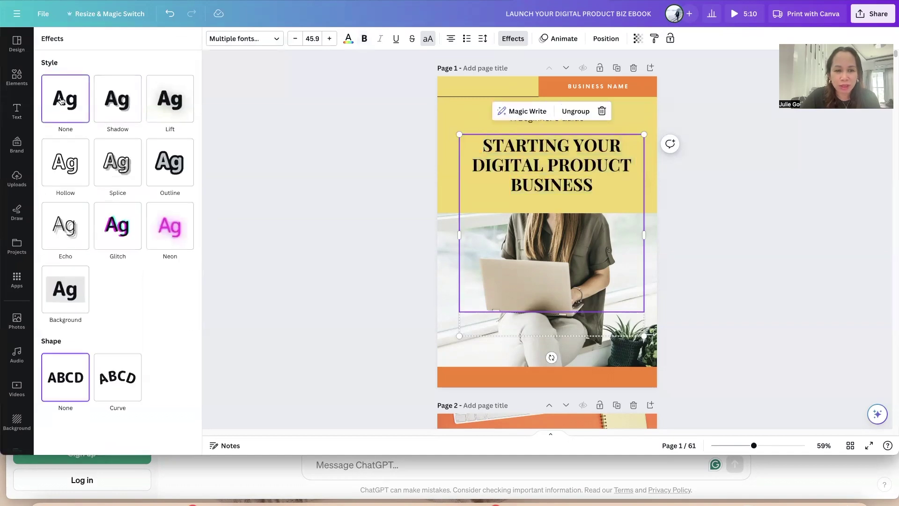
{"action": "left_click", "coordinate": [121, 109]}
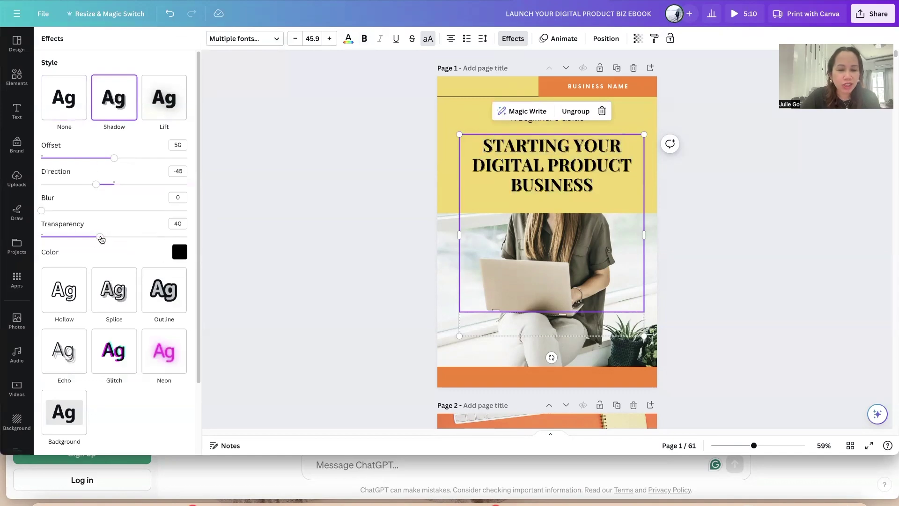
{"action": "mouse_move", "coordinate": [99, 237]}
{"action": "left_mouse_down"}
{"action": "mouse_move", "coordinate": [59, 238]}
{"action": "mouse_move", "coordinate": [175, 237]}
{"action": "mouse_move", "coordinate": [96, 237]}
{"action": "mouse_move", "coordinate": [110, 238]}
{"action": "left_mouse_up"}
{"action": "left_click", "coordinate": [179, 253]}
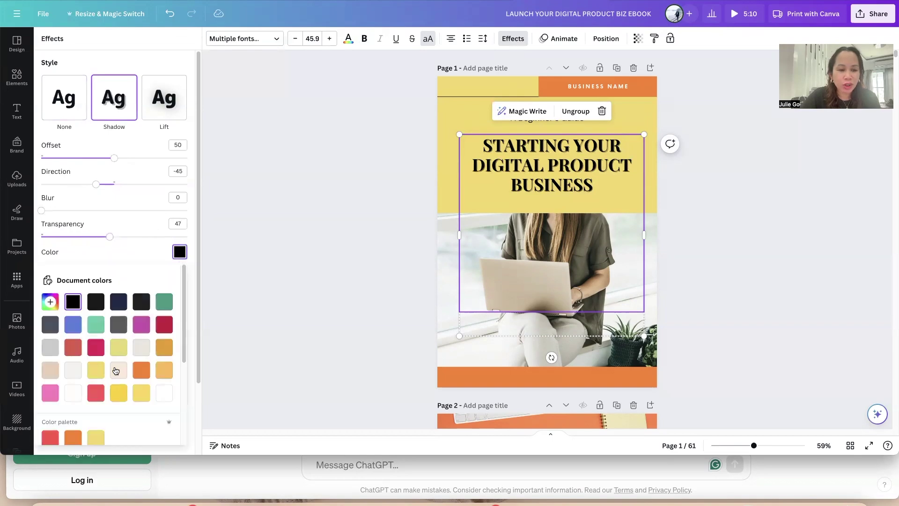
{"action": "left_click", "coordinate": [69, 392]}
{"action": "left_click", "coordinate": [129, 259]}
{"action": "mouse_move", "coordinate": [114, 159]}
{"action": "left_mouse_down"}
{"action": "mouse_move", "coordinate": [91, 158]}
{"action": "mouse_move", "coordinate": [153, 159]}
{"action": "mouse_move", "coordinate": [122, 158]}
{"action": "left_mouse_up"}
{"action": "left_click_drag", "start_coordinate": [113, 237], "coordinate": [152, 240]}
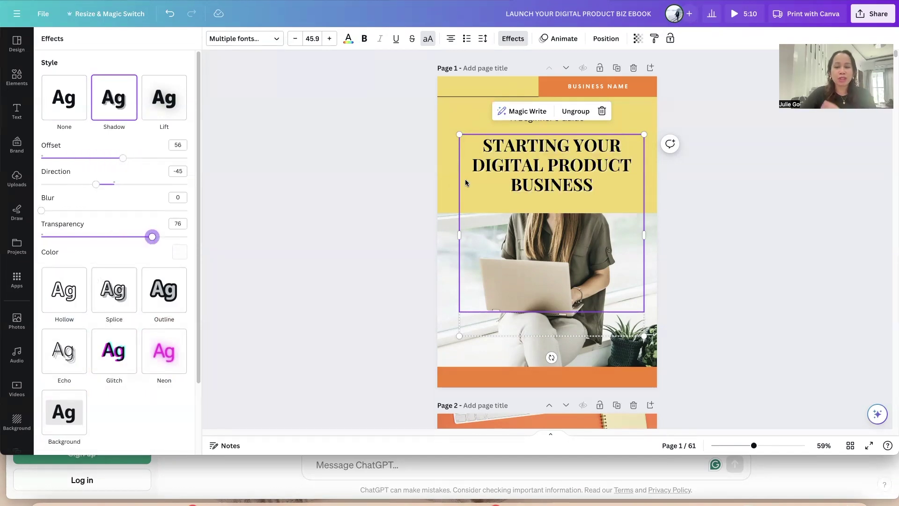
{"action": "left_click", "coordinate": [729, 177]}
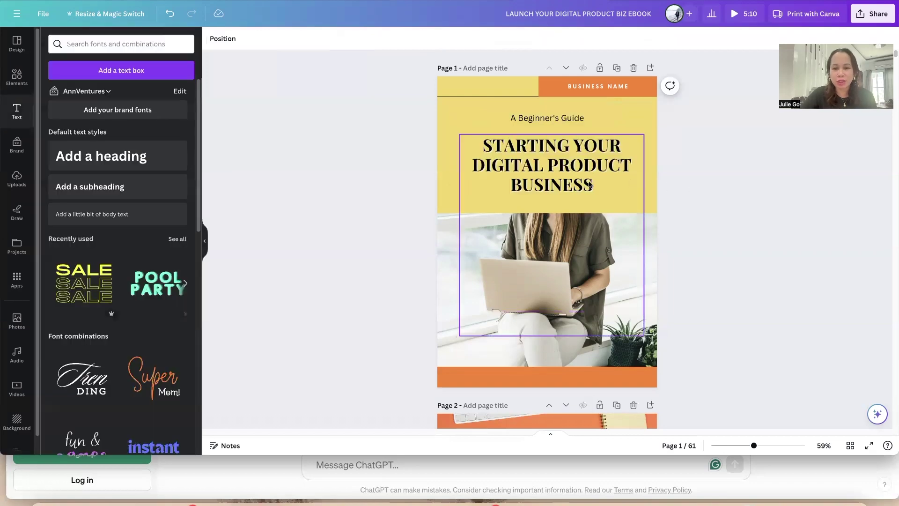
{"action": "left_click", "coordinate": [569, 178]}
{"action": "left_click", "coordinate": [532, 264]}
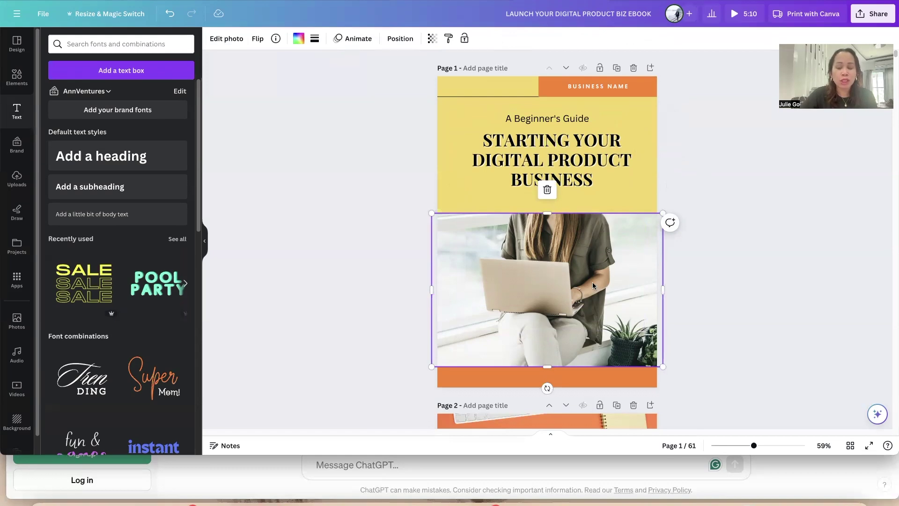
- Search Photos for 'working in laptop' and drop the hands-typing-on-laptop image onto the cover photo
{"action": "left_click", "coordinate": [17, 321]}
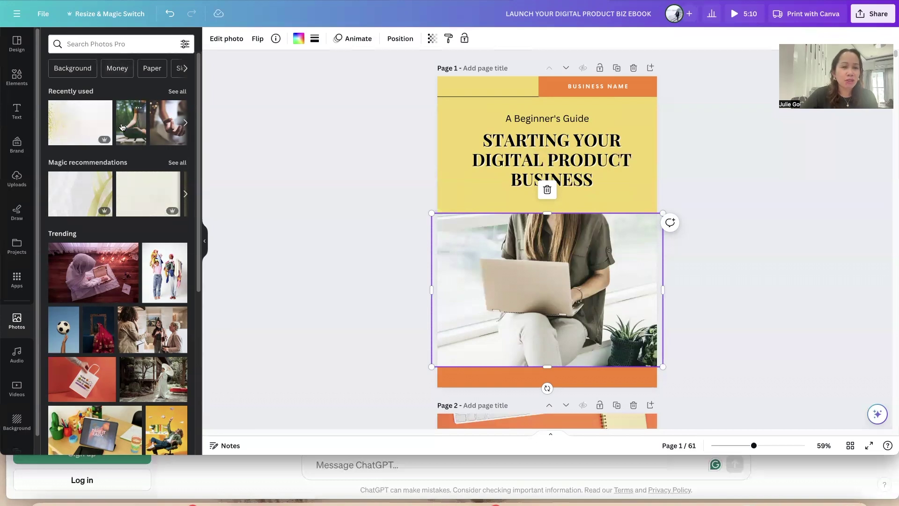
{"action": "left_click", "coordinate": [128, 50]}
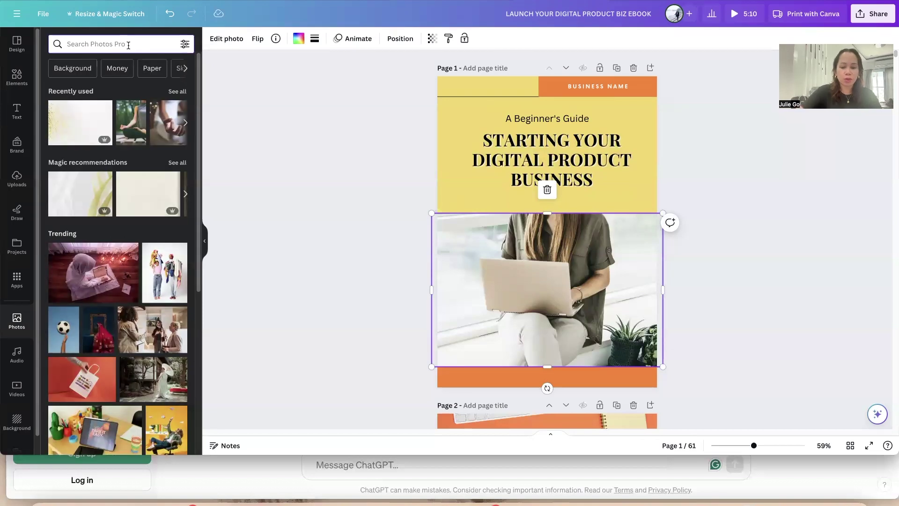
{"action": "type", "text": "wor"}
{"action": "left_click", "coordinate": [116, 124]}
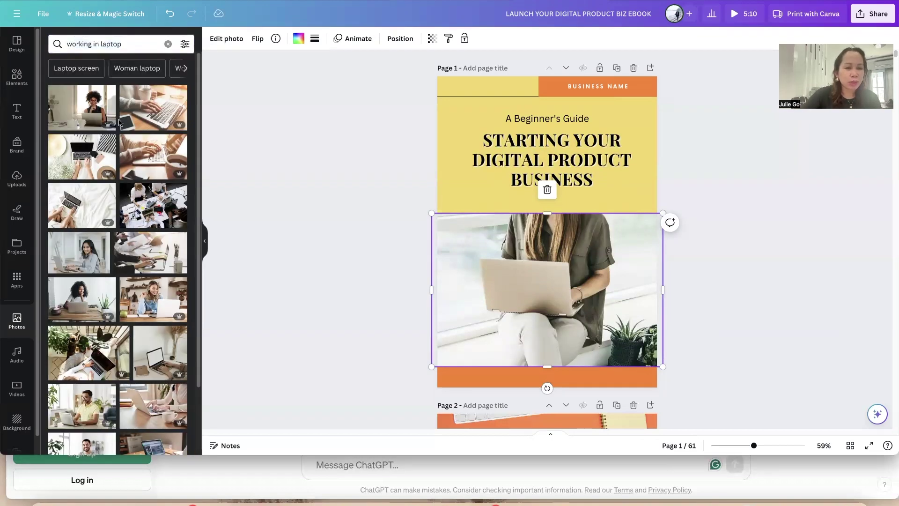
{"action": "scroll", "coordinate": [163, 288], "scroll_direction": "down", "scroll_amount": 3}
{"action": "scroll", "coordinate": [122, 295], "scroll_direction": "down", "scroll_amount": 2}
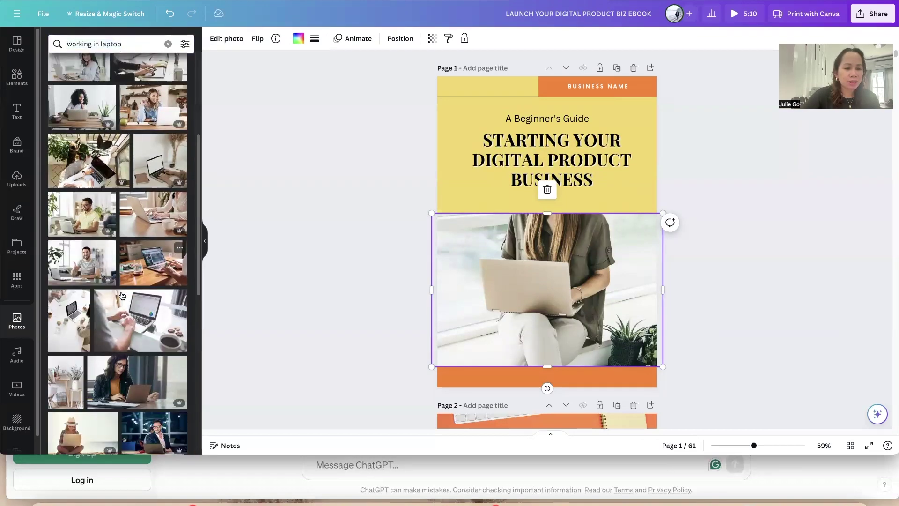
{"action": "left_click_drag", "start_coordinate": [140, 240], "coordinate": [498, 306]}
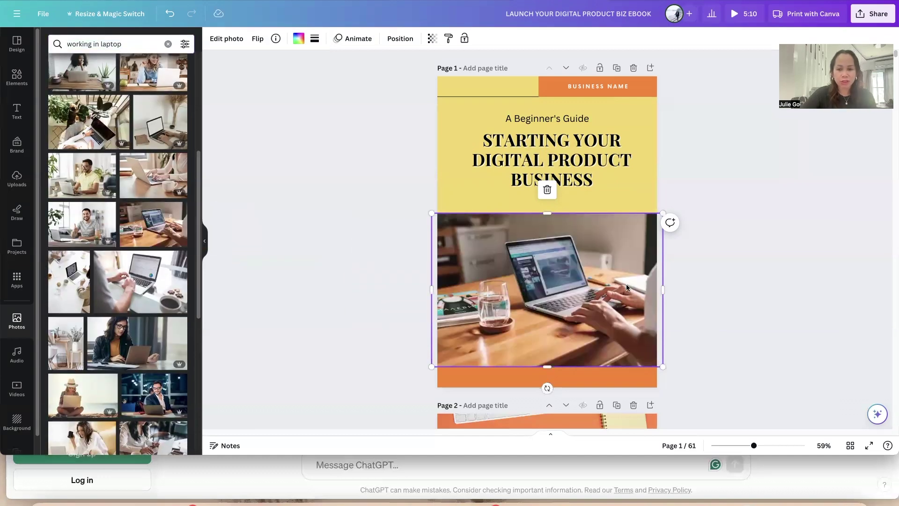
{"action": "left_click", "coordinate": [739, 307]}
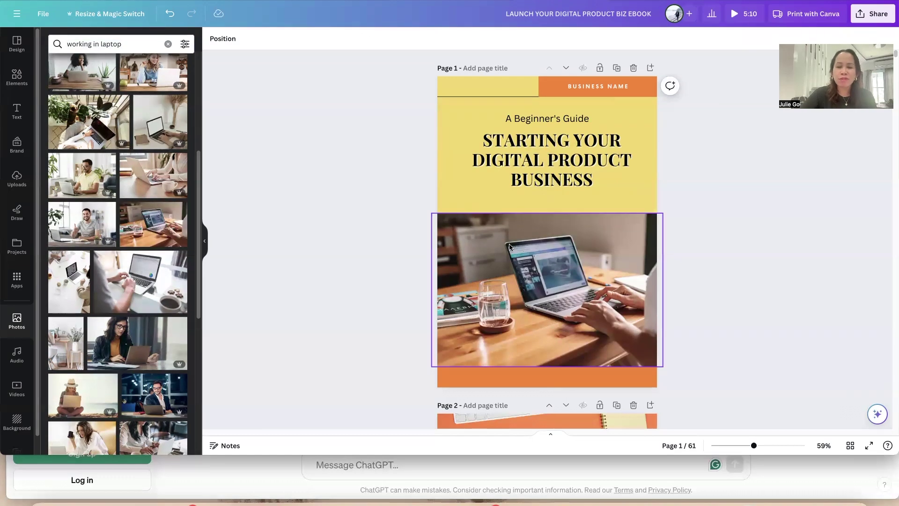
- Set the cover page background colour to beige
{"action": "left_click", "coordinate": [467, 85]}
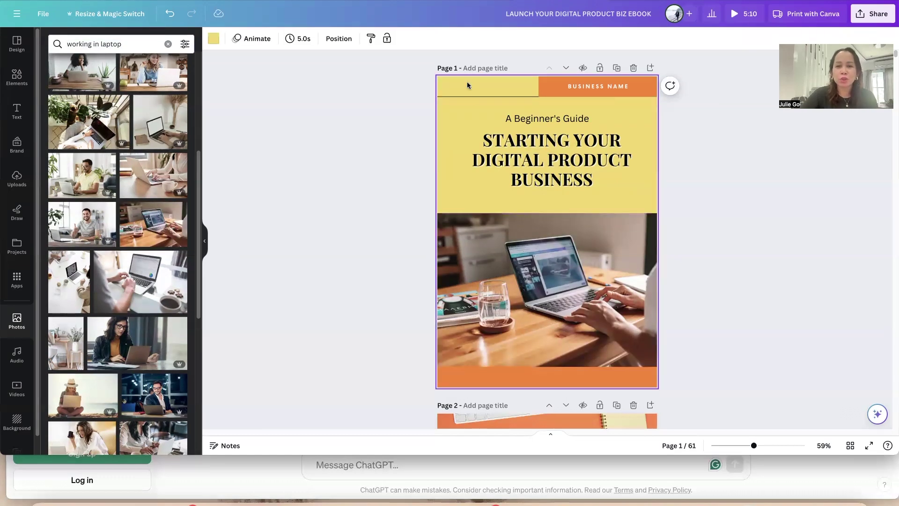
{"action": "left_click", "coordinate": [213, 39]}
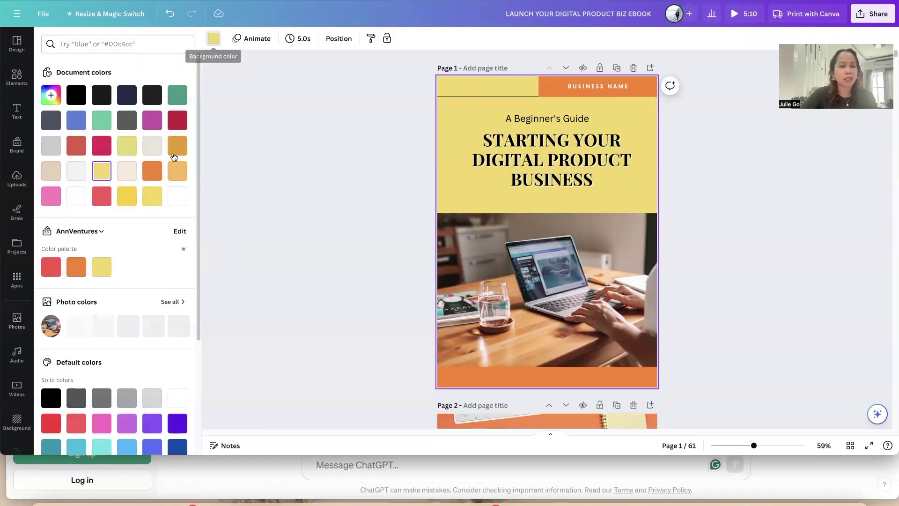
{"action": "left_click", "coordinate": [51, 95]}
{"action": "left_click", "coordinate": [50, 171]}
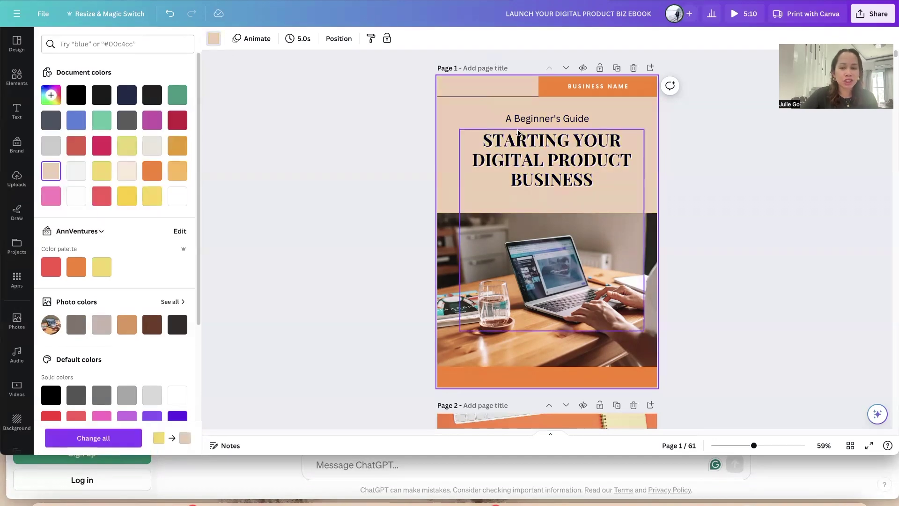
- Recolour the BUSINESS NAME banner with the grey photo-colour swatch
{"action": "left_click", "coordinate": [568, 89]}
{"action": "left_click", "coordinate": [51, 95]}
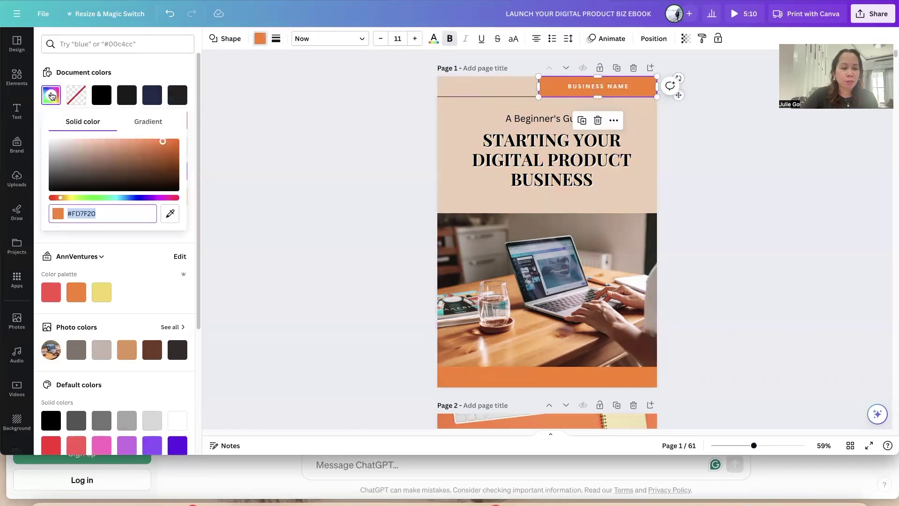
{"action": "left_click", "coordinate": [76, 350]}
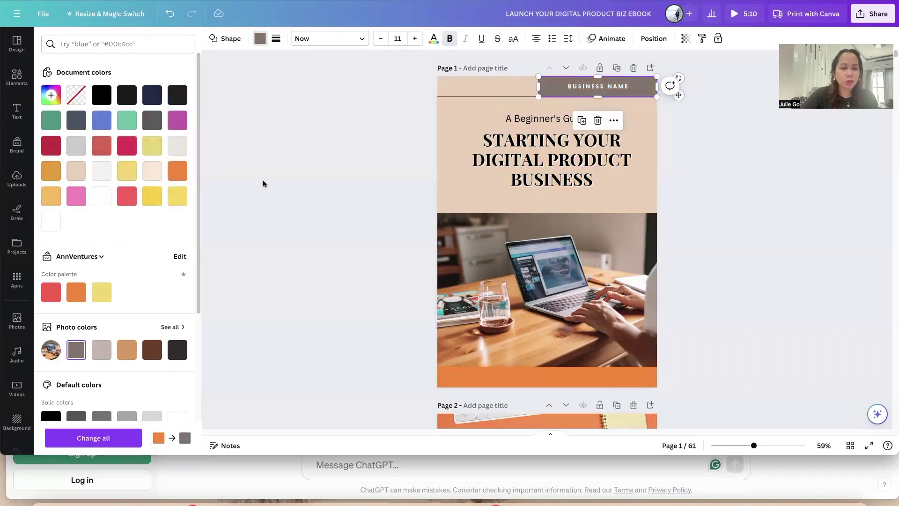
{"action": "left_click", "coordinate": [715, 155]}
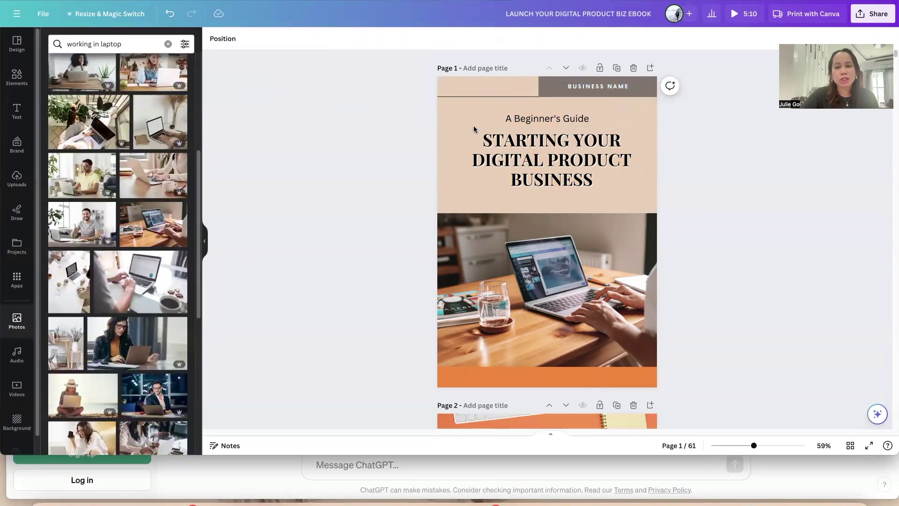
{"action": "left_click", "coordinate": [604, 90]}
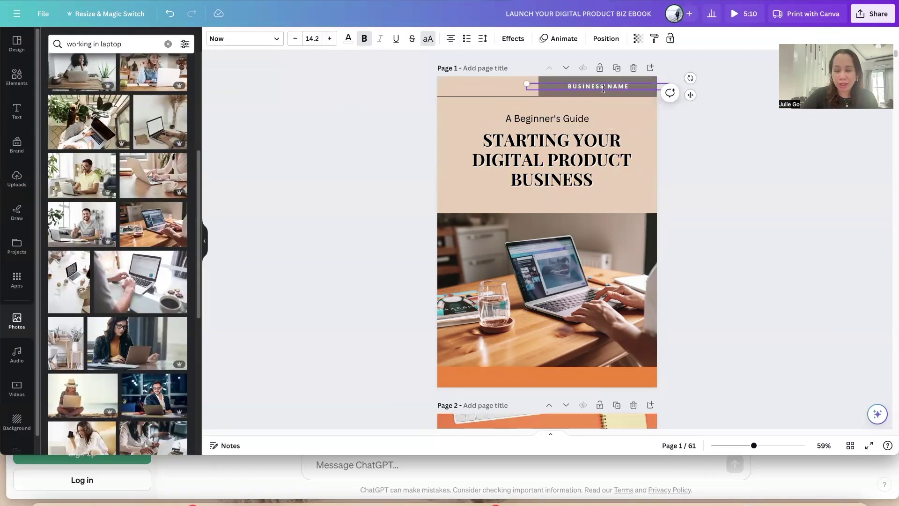
{"action": "left_click", "coordinate": [534, 381]}
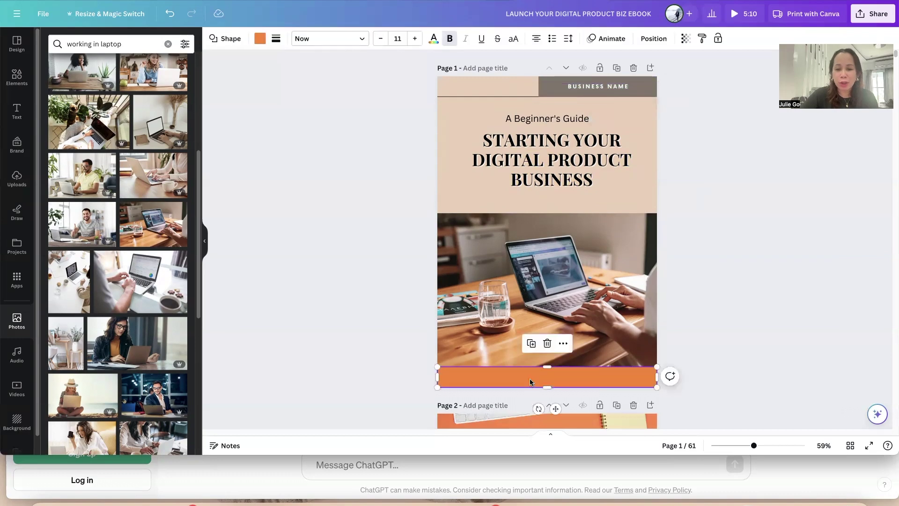
{"action": "double_click", "coordinate": [604, 88]}
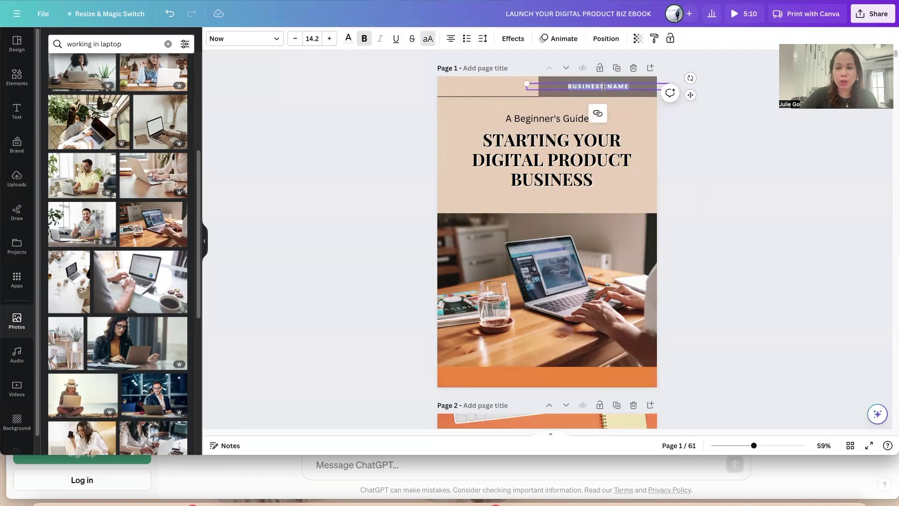
{"action": "right_click", "coordinate": [604, 87]}
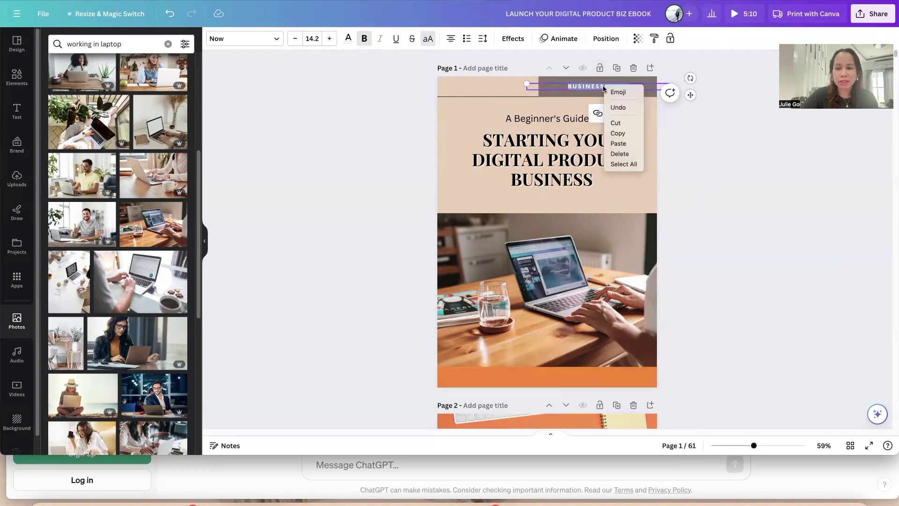
{"action": "left_click", "coordinate": [618, 133]}
{"action": "left_click", "coordinate": [555, 377]}
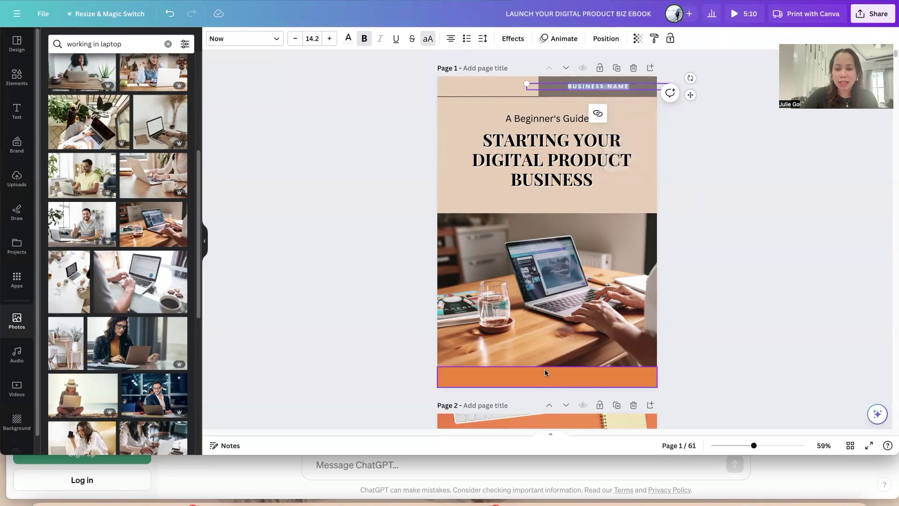
{"action": "right_click", "coordinate": [545, 375]}
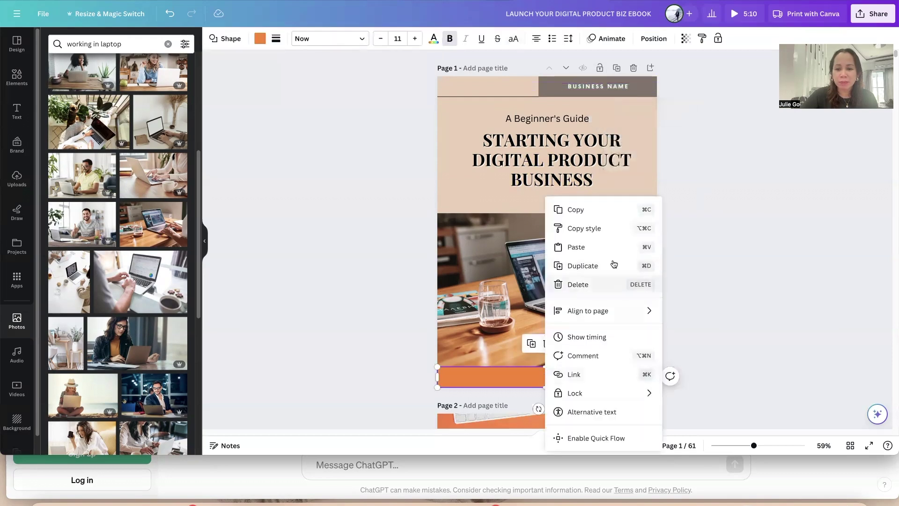
{"action": "left_click", "coordinate": [586, 248]}
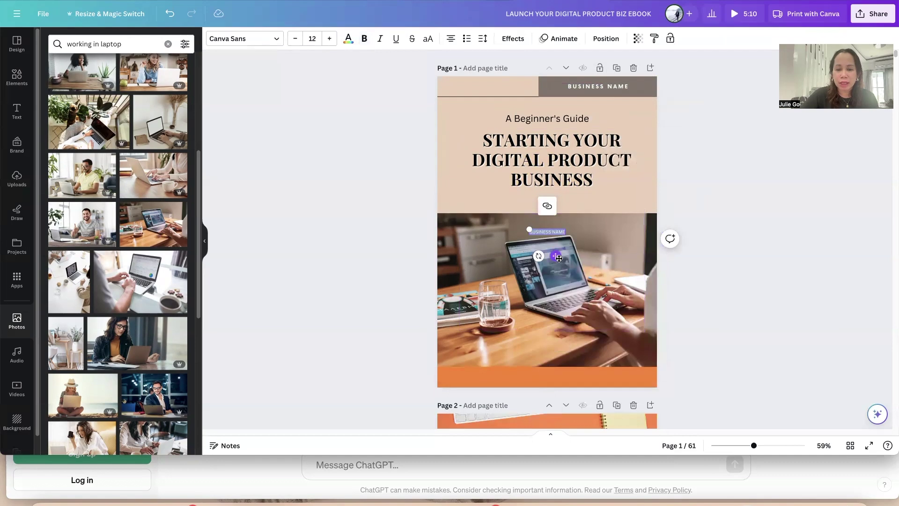
{"action": "left_click_drag", "start_coordinate": [555, 255], "coordinate": [569, 405]}
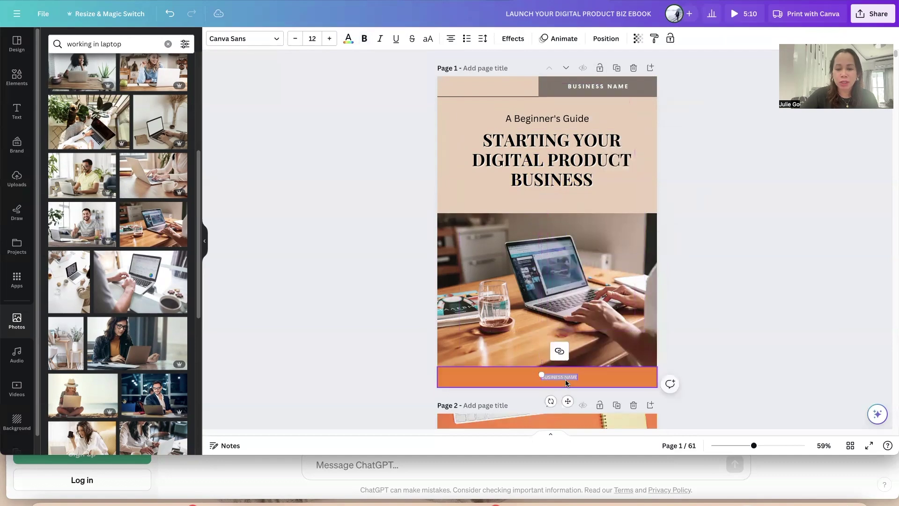
{"action": "type", "text": "www"}
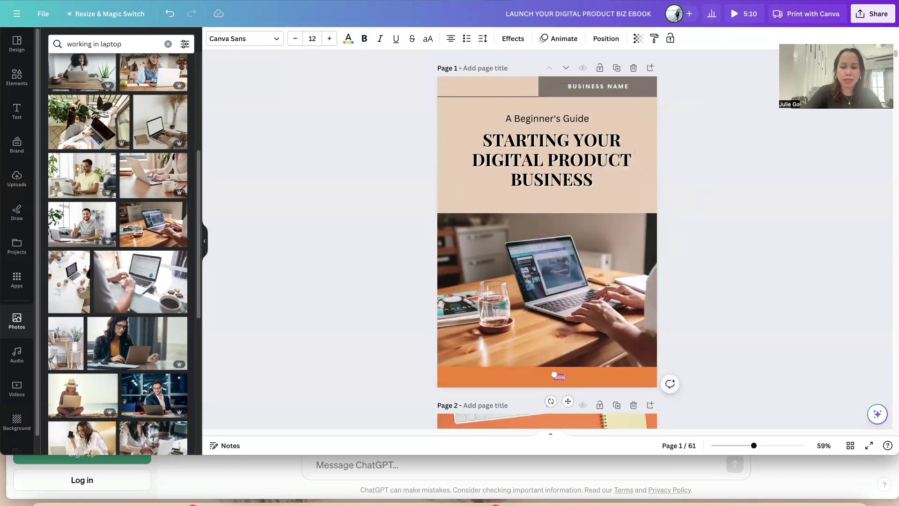
{"action": "type", "text": ".website.com"}
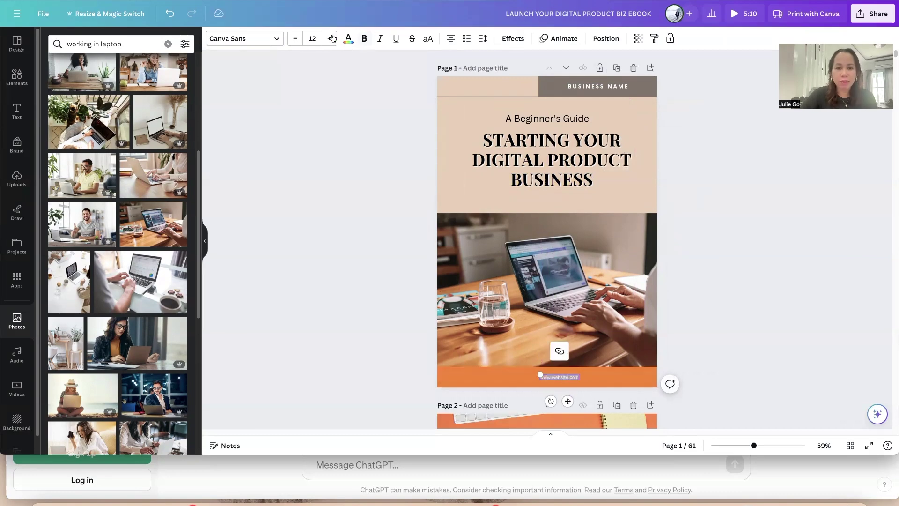
{"action": "left_click", "coordinate": [329, 39]}
{"action": "left_click", "coordinate": [330, 39]}
{"action": "left_click", "coordinate": [330, 38]}
{"action": "left_click", "coordinate": [329, 39]}
{"action": "left_click", "coordinate": [329, 40]}
{"action": "left_click", "coordinate": [329, 41]}
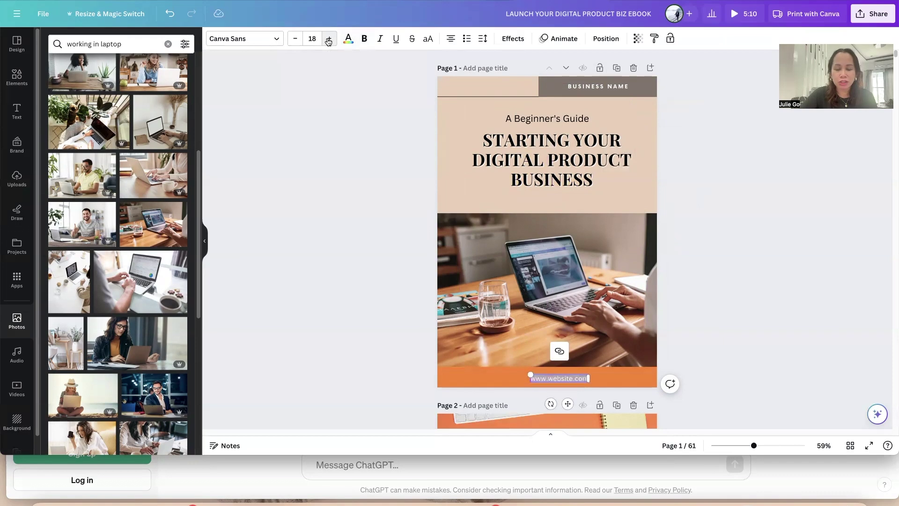
{"action": "left_click", "coordinate": [328, 41]}
{"action": "left_click", "coordinate": [329, 42]}
{"action": "left_click", "coordinate": [329, 41]}
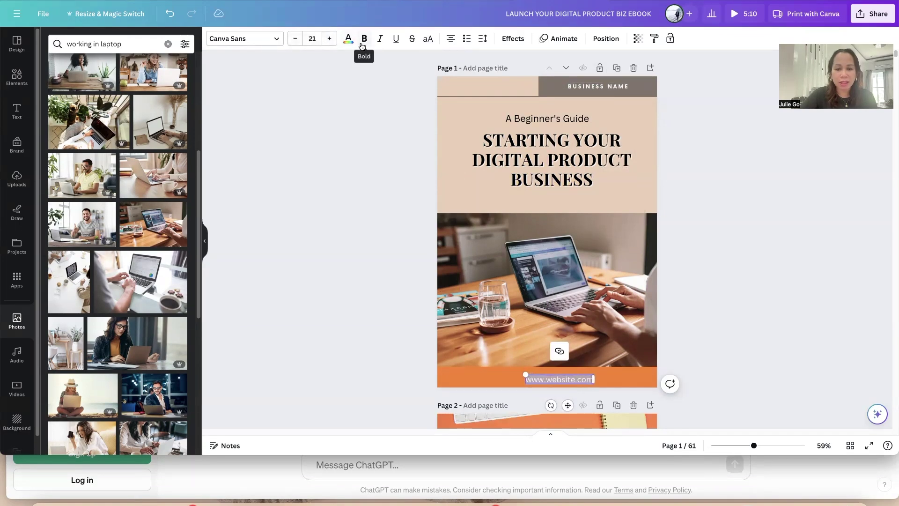
{"action": "left_click", "coordinate": [362, 43]}
{"action": "key", "text": "Escape"}
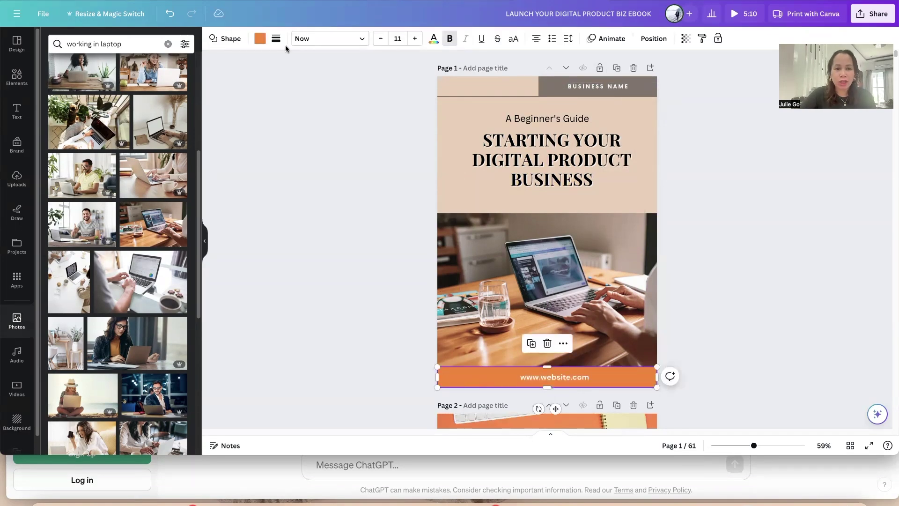
- Change the bottom strip's colour from orange to grey #81746b
{"action": "left_click", "coordinate": [260, 40]}
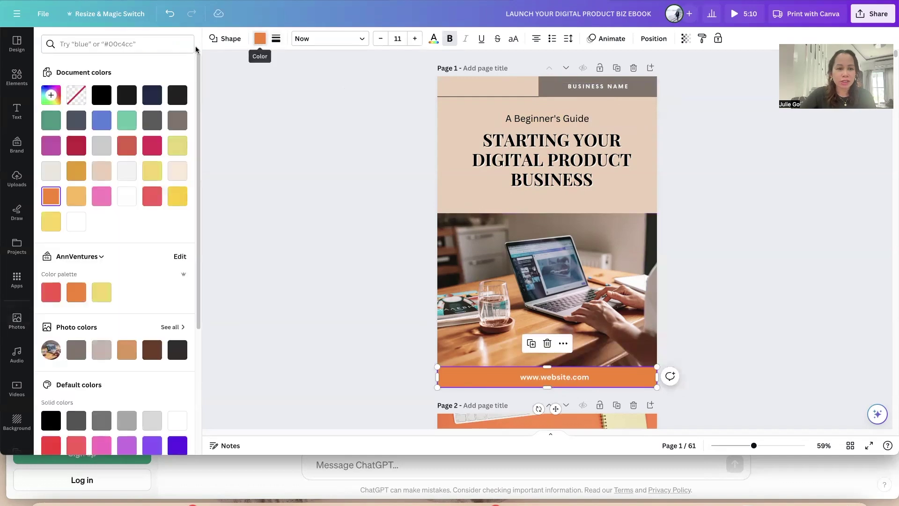
{"action": "left_click", "coordinate": [76, 351]}
{"action": "left_click", "coordinate": [813, 300]}
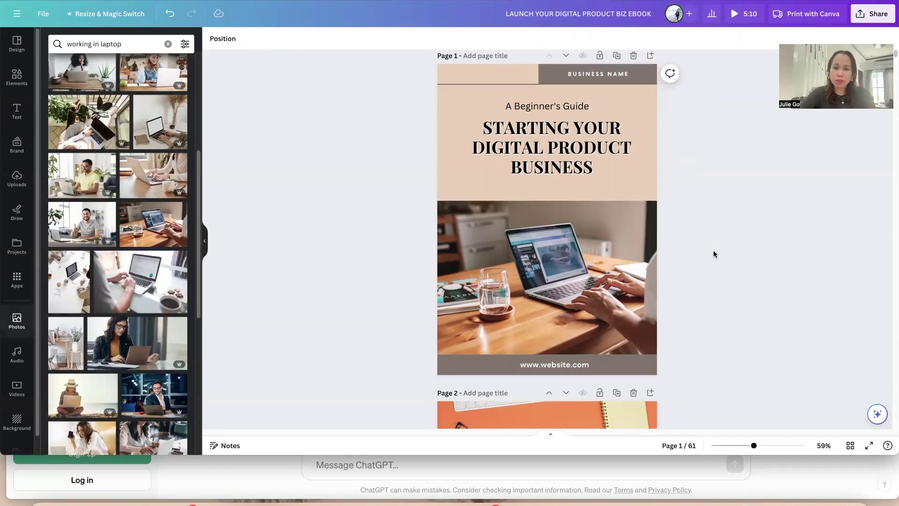
{"action": "scroll", "coordinate": [668, 223], "scroll_direction": "down", "scroll_amount": 2}
- Delete the orange desk photo from page 2's header
{"action": "scroll", "coordinate": [668, 222], "scroll_direction": "up", "scroll_amount": 2}
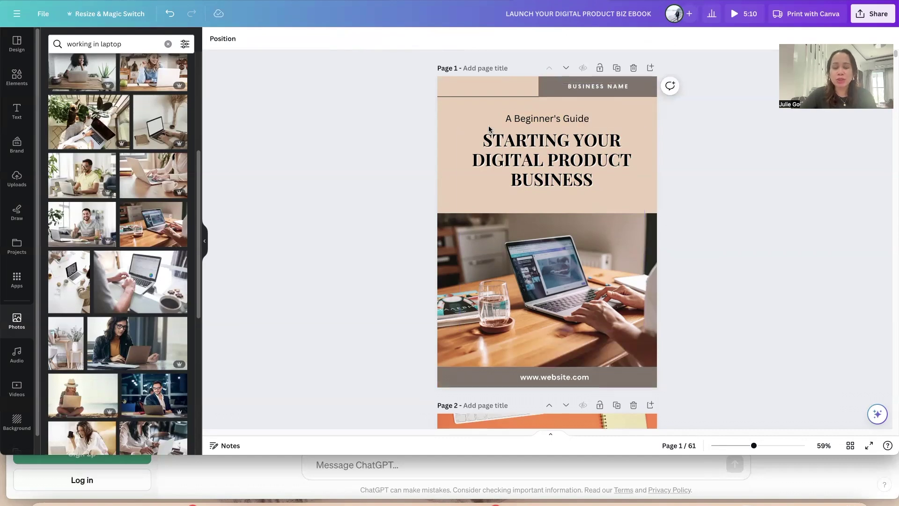
{"action": "scroll", "coordinate": [492, 140], "scroll_direction": "down", "scroll_amount": 5}
{"action": "left_click", "coordinate": [509, 183]}
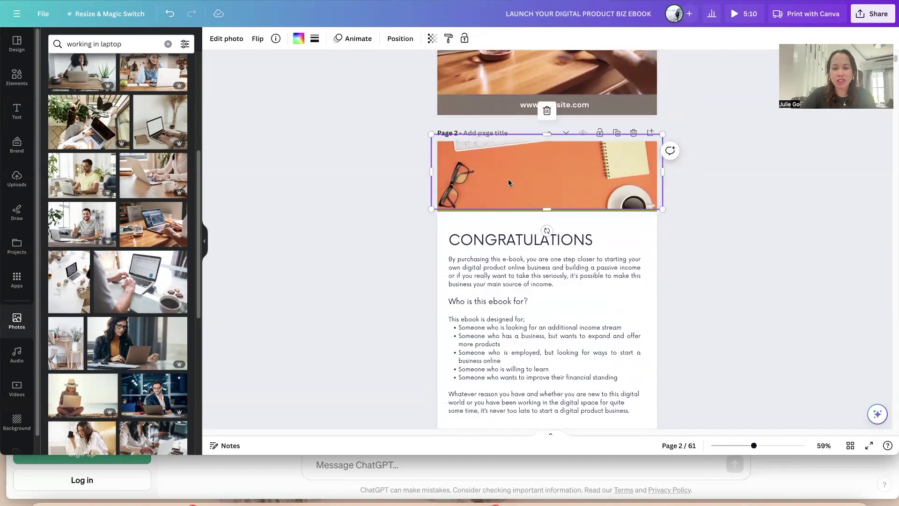
{"action": "mouse_move", "coordinate": [528, 180]}
{"action": "left_mouse_down"}
{"action": "mouse_move", "coordinate": [527, 229]}
{"action": "mouse_move", "coordinate": [588, 204]}
{"action": "mouse_move", "coordinate": [502, 211]}
{"action": "mouse_move", "coordinate": [538, 183]}
{"action": "left_mouse_up"}
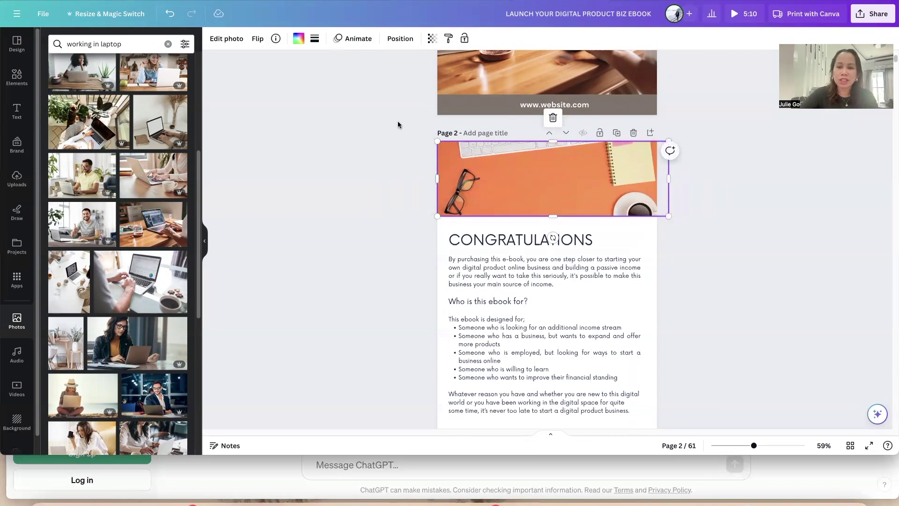
{"action": "key", "text": "Delete"}
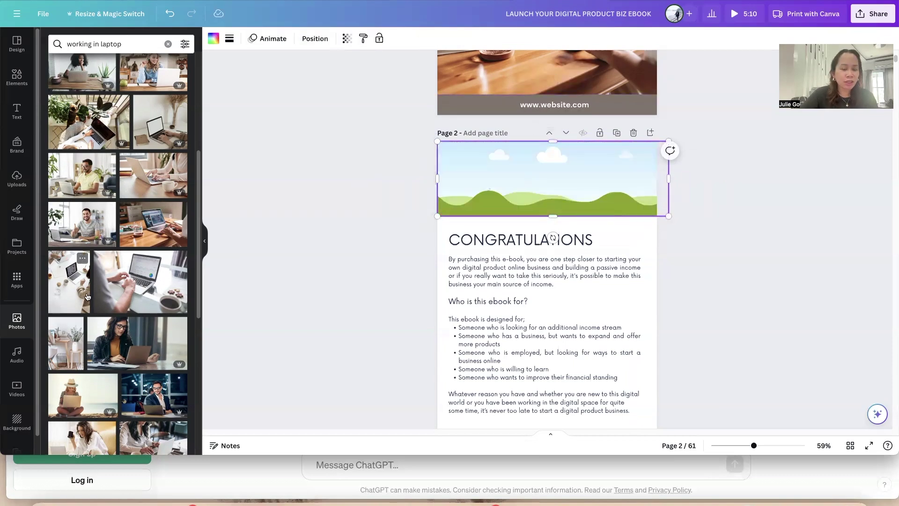
- Place the woman-with-laptop stock photo into page 2's header frame and crop it upward
{"action": "scroll", "coordinate": [106, 296], "scroll_direction": "down", "scroll_amount": 2}
{"action": "scroll", "coordinate": [107, 291], "scroll_direction": "down", "scroll_amount": 1}
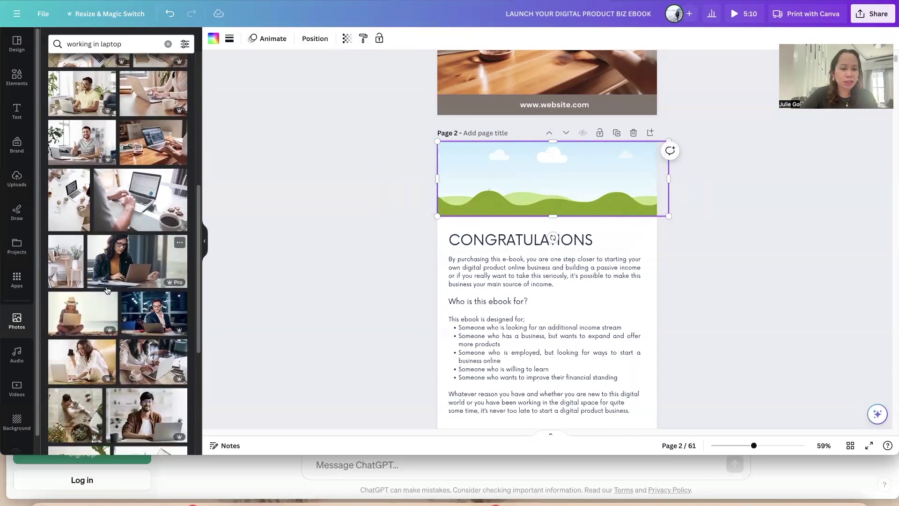
{"action": "left_click", "coordinate": [136, 266]}
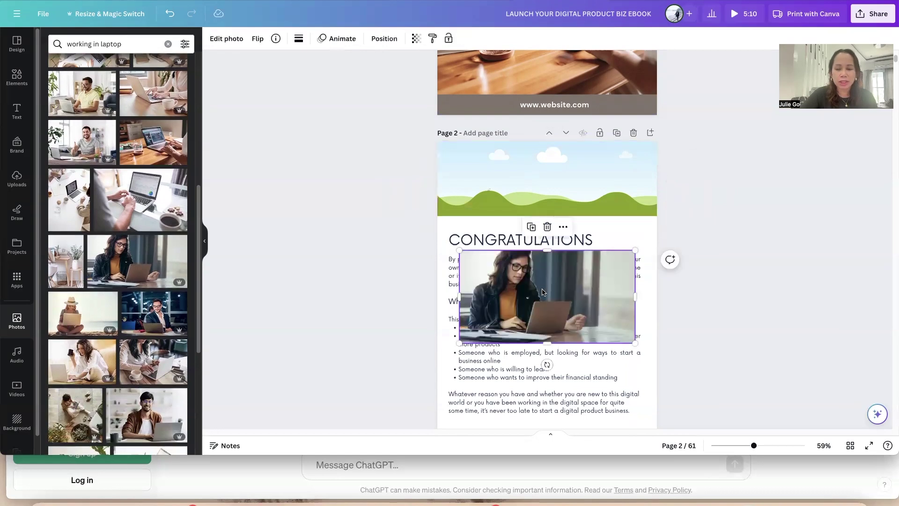
{"action": "left_click_drag", "start_coordinate": [542, 292], "coordinate": [556, 176]}
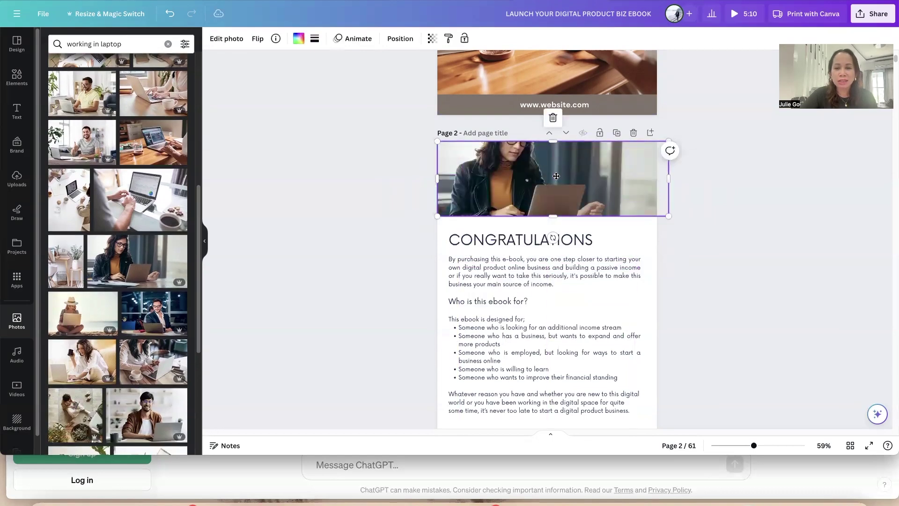
{"action": "double_click", "coordinate": [556, 176]}
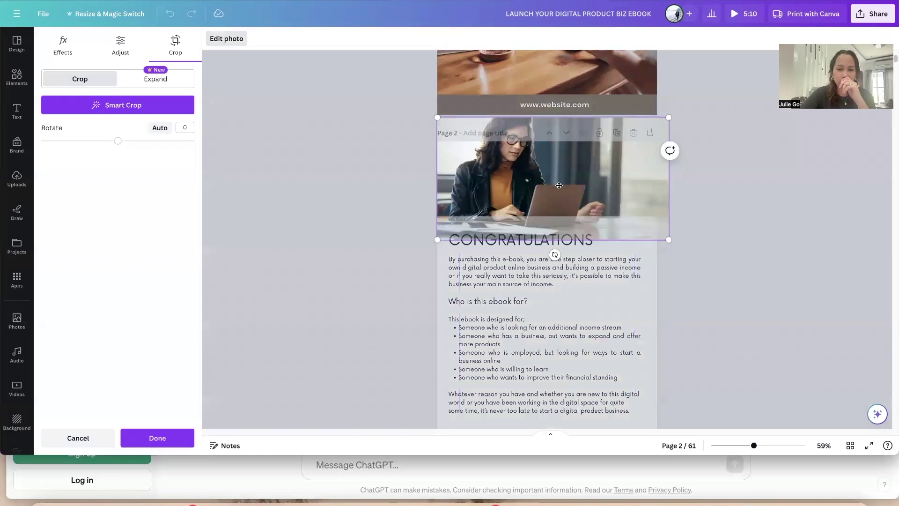
{"action": "left_click_drag", "start_coordinate": [559, 185], "coordinate": [560, 167]}
{"action": "left_click", "coordinate": [775, 198]}
{"action": "scroll", "coordinate": [775, 197], "scroll_direction": "down", "scroll_amount": 3}
{"action": "left_click", "coordinate": [440, 292]}
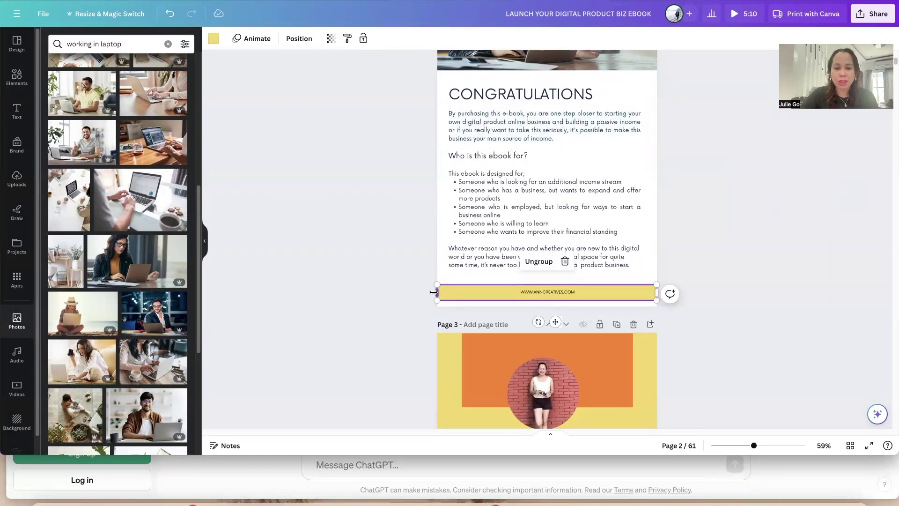
- Recolour page 2's yellow footer bar to the light tan document colour
{"action": "left_click", "coordinate": [209, 42]}
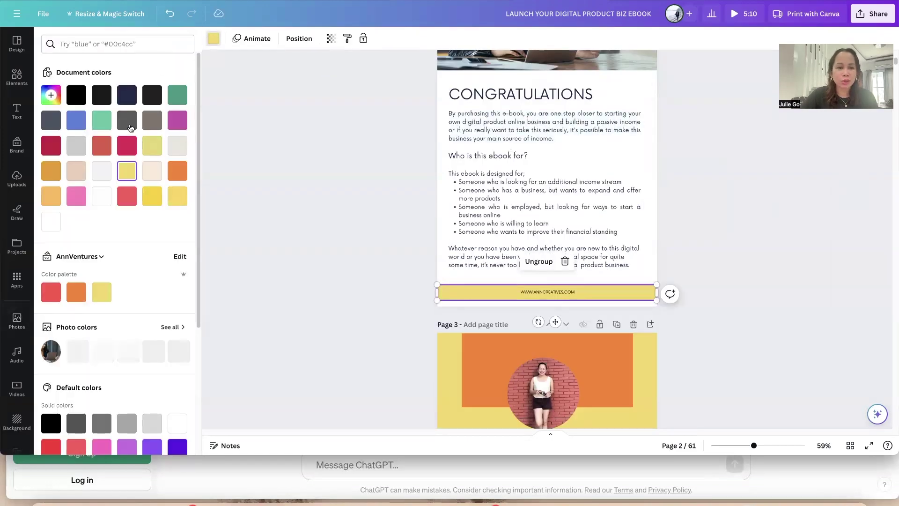
{"action": "left_click", "coordinate": [151, 171]}
{"action": "scroll", "coordinate": [283, 189], "scroll_direction": "up", "scroll_amount": 8}
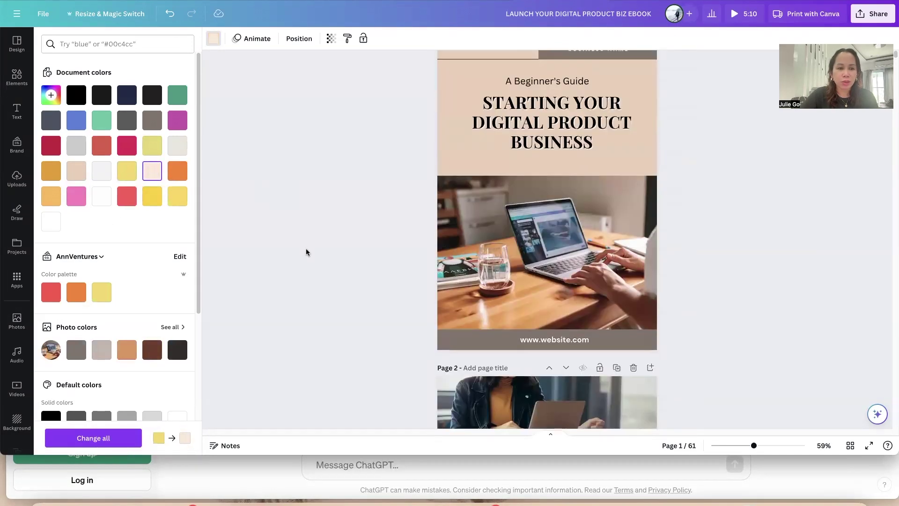
{"action": "scroll", "coordinate": [307, 251], "scroll_direction": "down", "scroll_amount": 7}
{"action": "left_click", "coordinate": [76, 171]}
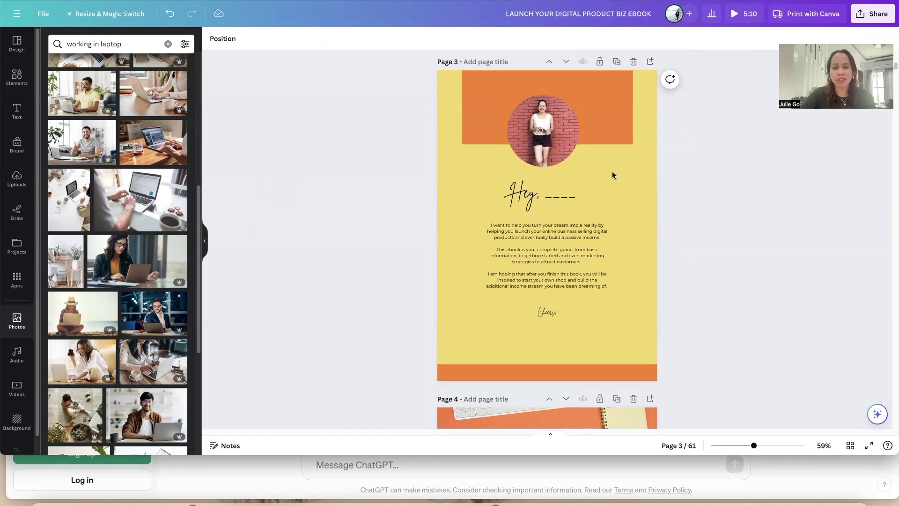
{"action": "scroll", "coordinate": [581, 159], "scroll_direction": "down", "scroll_amount": 6}
{"action": "left_click", "coordinate": [546, 146]}
- Delete page 4 so the ebook has 60 pages and Ebook Contents becomes page 4
{"action": "key", "text": "ctrl+z"}
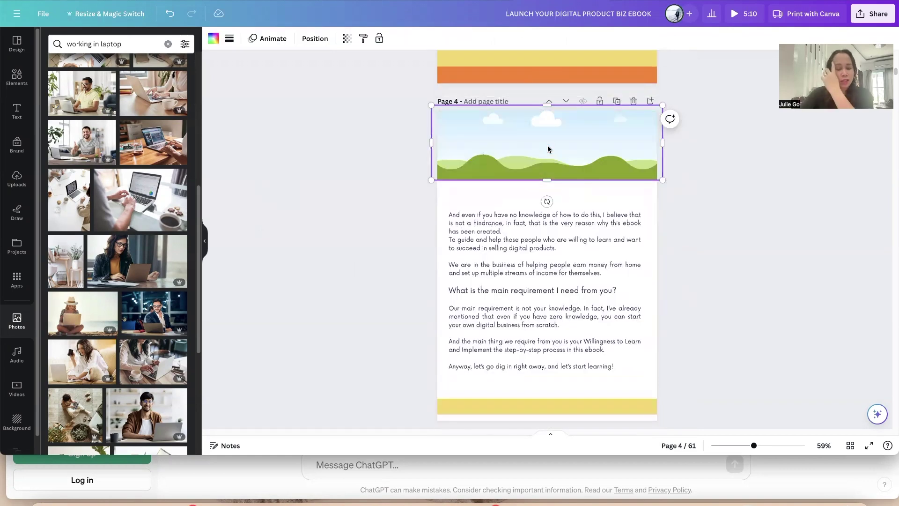
{"action": "left_click_drag", "start_coordinate": [93, 257], "coordinate": [461, 121]}
{"action": "key", "text": "ctrl+BackSpace"}
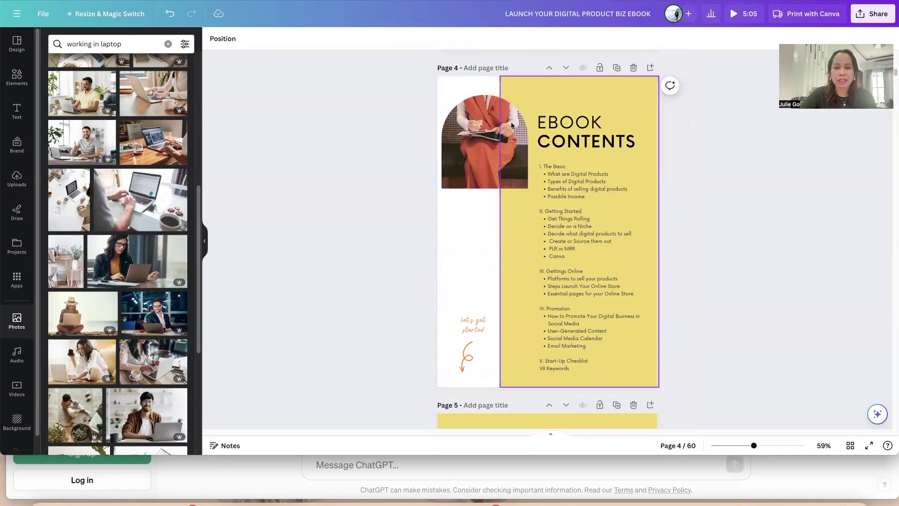
{"action": "left_click", "coordinate": [474, 141]}
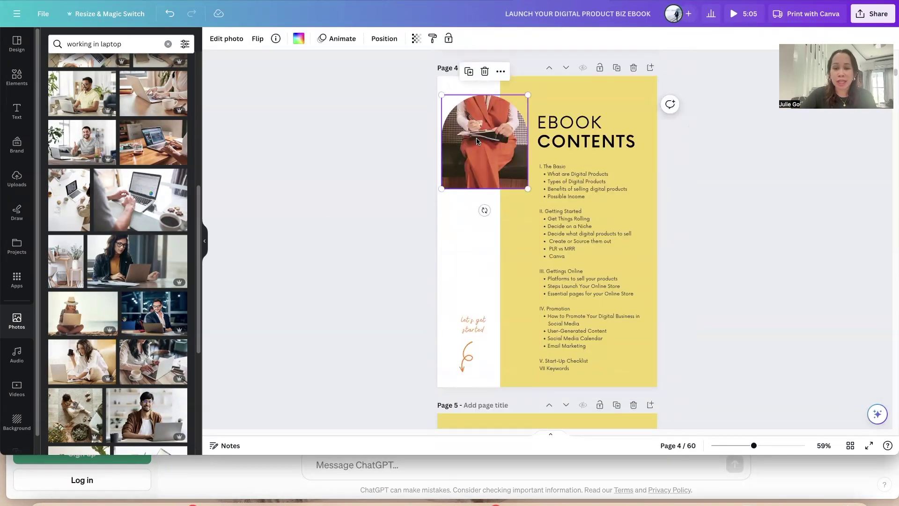
{"action": "right_click", "coordinate": [477, 140]}
- Place a laptop photo in the Ebook Contents arched frame, enlarged and shifted right
{"action": "key", "text": "Escape"}
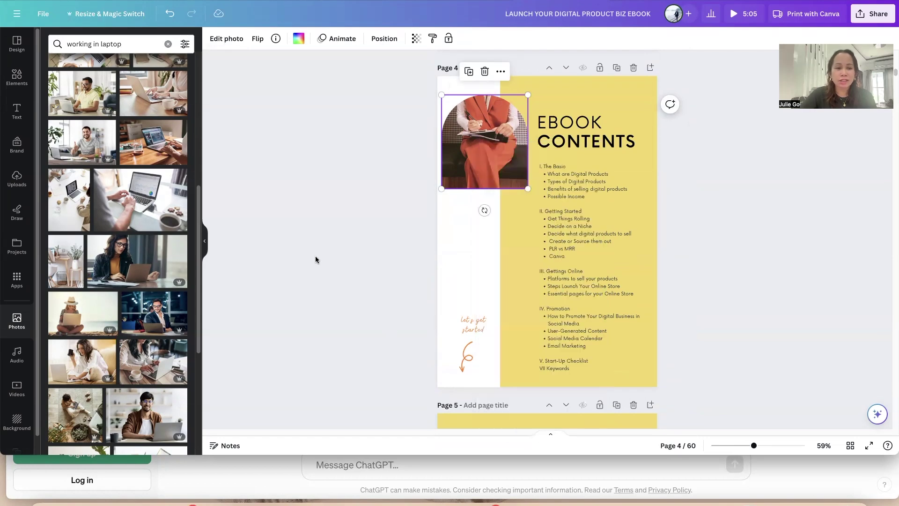
{"action": "scroll", "coordinate": [133, 300], "scroll_direction": "down", "scroll_amount": 2}
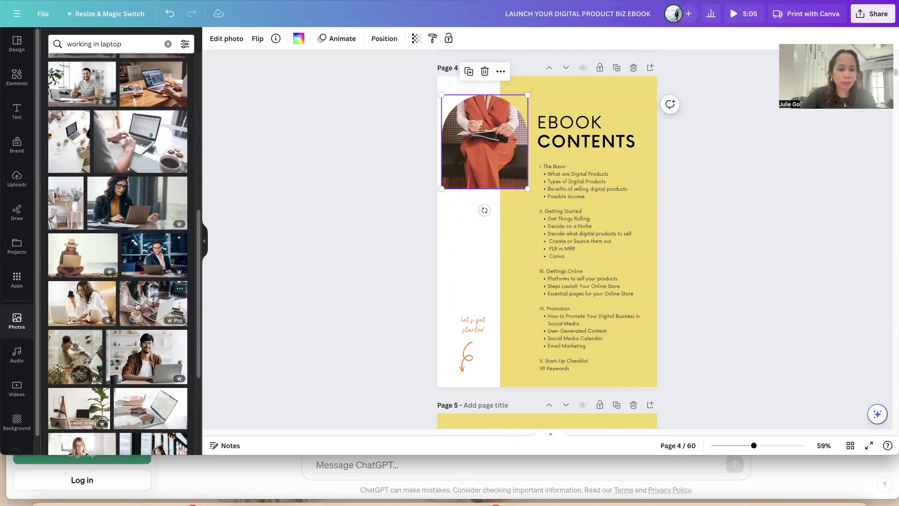
{"action": "left_click_drag", "start_coordinate": [147, 356], "coordinate": [487, 164]}
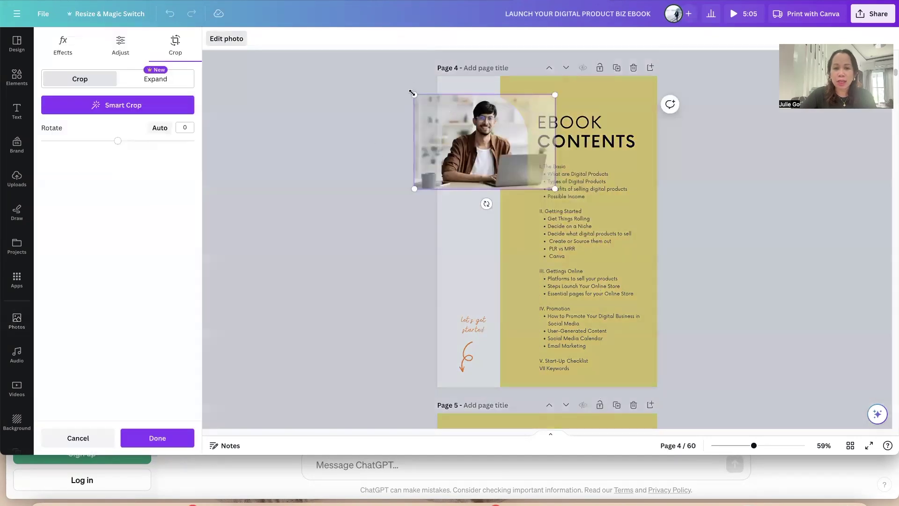
{"action": "left_click_drag", "start_coordinate": [411, 96], "coordinate": [322, 58]}
{"action": "left_click", "coordinate": [482, 133]}
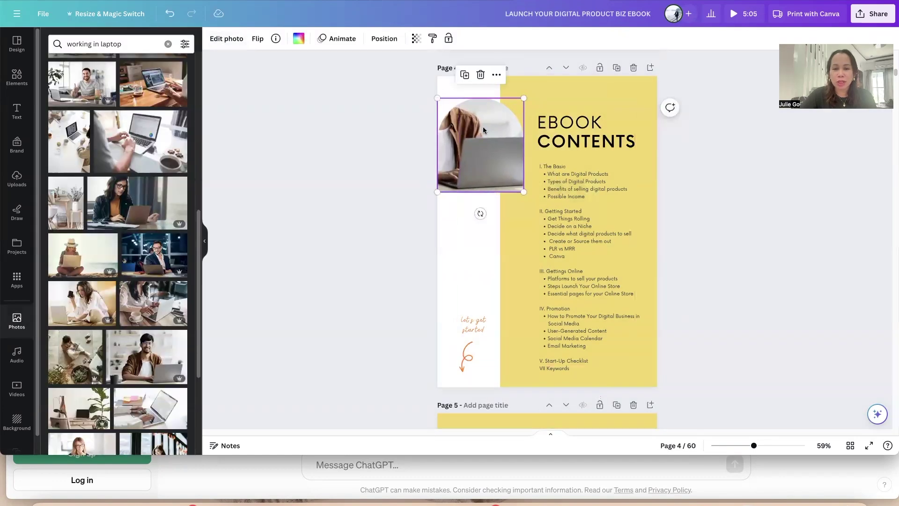
{"action": "double_click", "coordinate": [482, 127]}
{"action": "mouse_move", "coordinate": [482, 126]}
{"action": "left_mouse_down"}
{"action": "mouse_move", "coordinate": [510, 129]}
{"action": "mouse_move", "coordinate": [495, 136]}
{"action": "left_mouse_up"}
{"action": "left_click", "coordinate": [609, 210]}
- Make the contents panel beige and the 'Let's get started' text grey-brown
{"action": "left_click", "coordinate": [260, 38]}
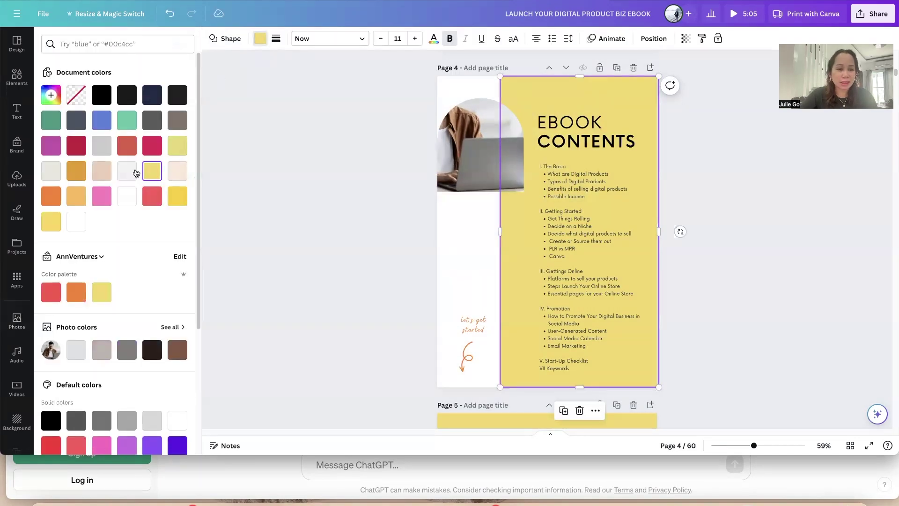
{"action": "left_click", "coordinate": [102, 171]}
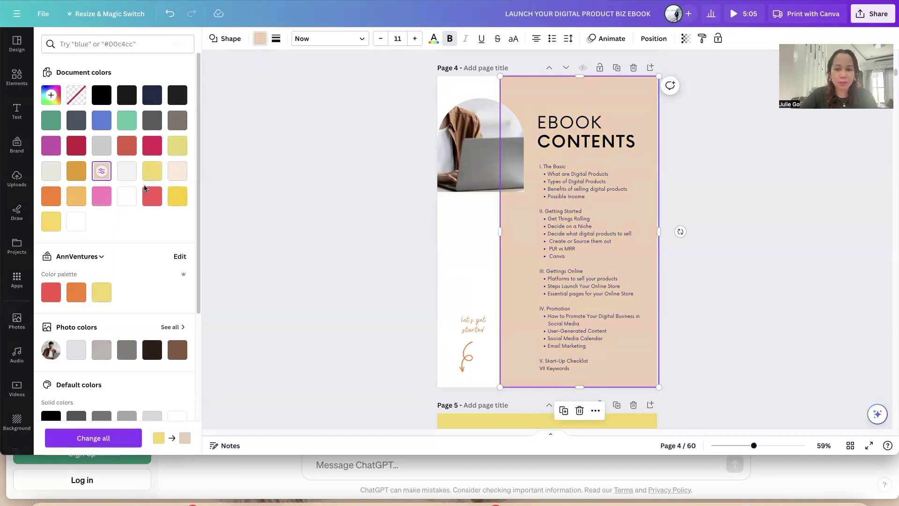
{"action": "left_click", "coordinate": [736, 181]}
{"action": "left_click", "coordinate": [473, 324]}
{"action": "left_click", "coordinate": [348, 38]}
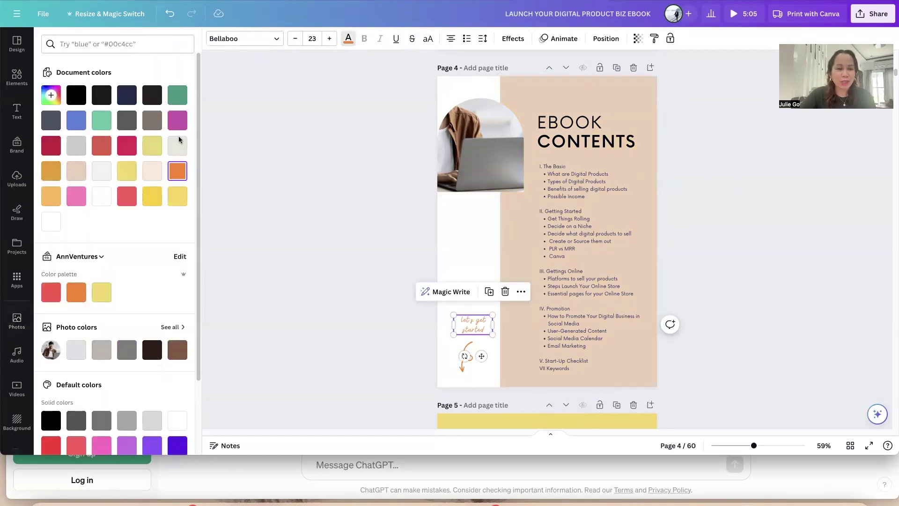
{"action": "left_click", "coordinate": [147, 124]}
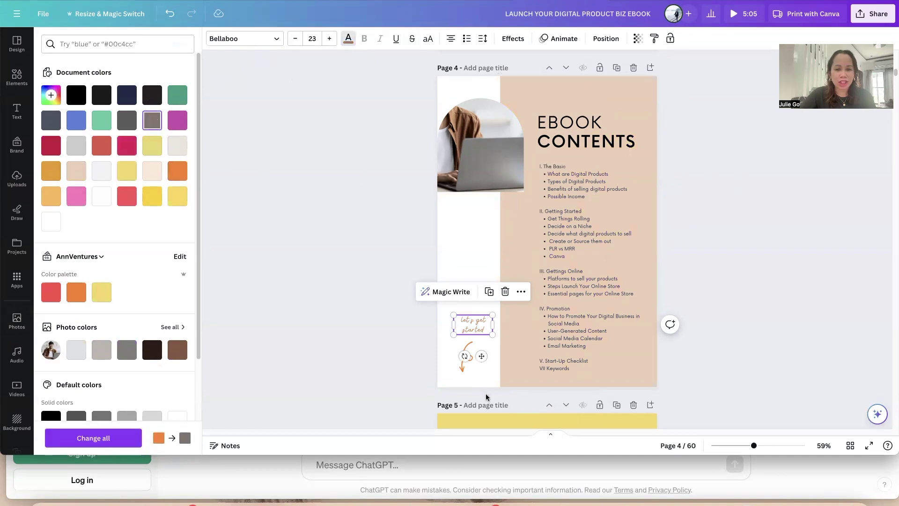
- Recolour the arrow graphic below the text grey-brown
{"action": "left_click", "coordinate": [467, 365]}
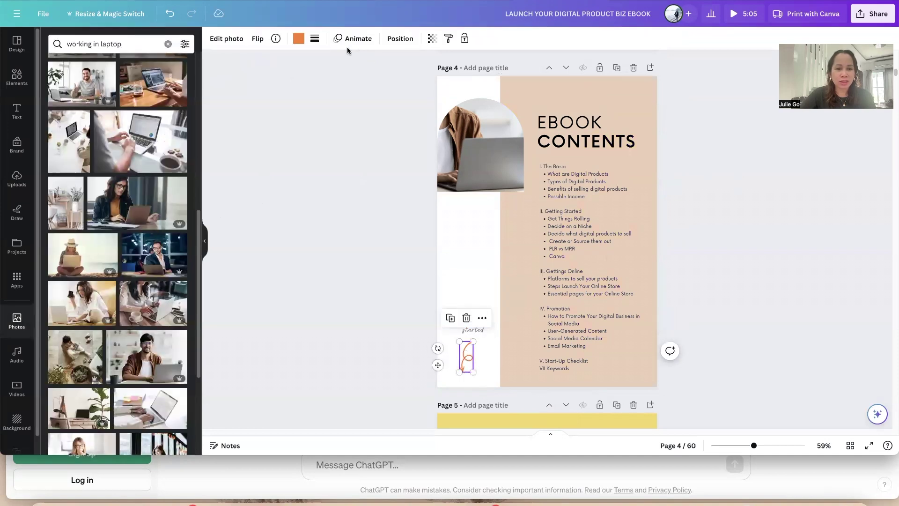
{"action": "left_click", "coordinate": [298, 38]}
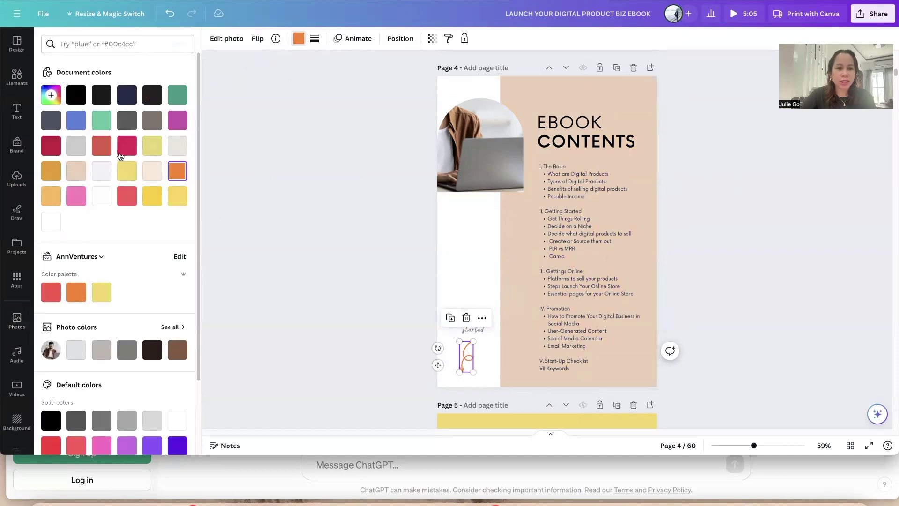
{"action": "left_click", "coordinate": [151, 120]}
{"action": "scroll", "coordinate": [583, 252], "scroll_direction": "down", "scroll_amount": 5}
{"action": "left_click", "coordinate": [583, 252]}
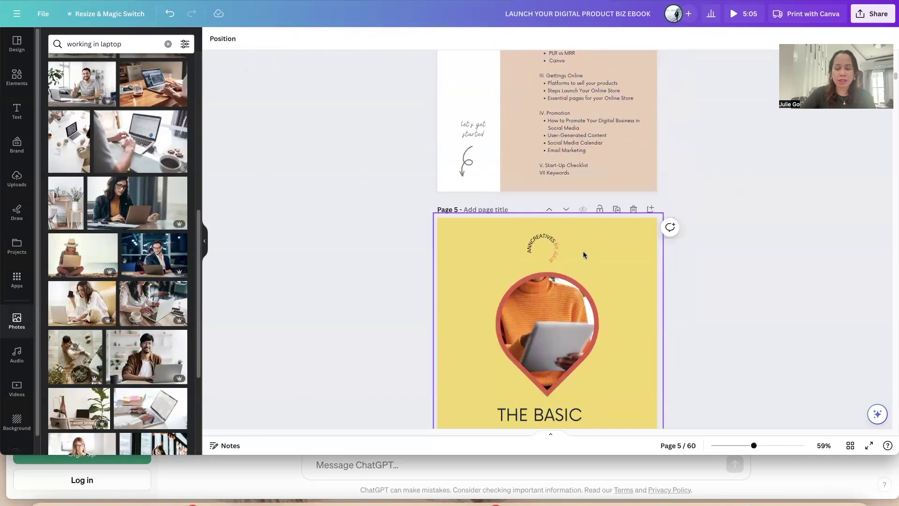
{"action": "scroll", "coordinate": [583, 251], "scroll_direction": "down", "scroll_amount": 1}
- Set page 5's background to beige and use Change all to replace yellow everywhere
{"action": "scroll", "coordinate": [583, 251], "scroll_direction": "down", "scroll_amount": 3}
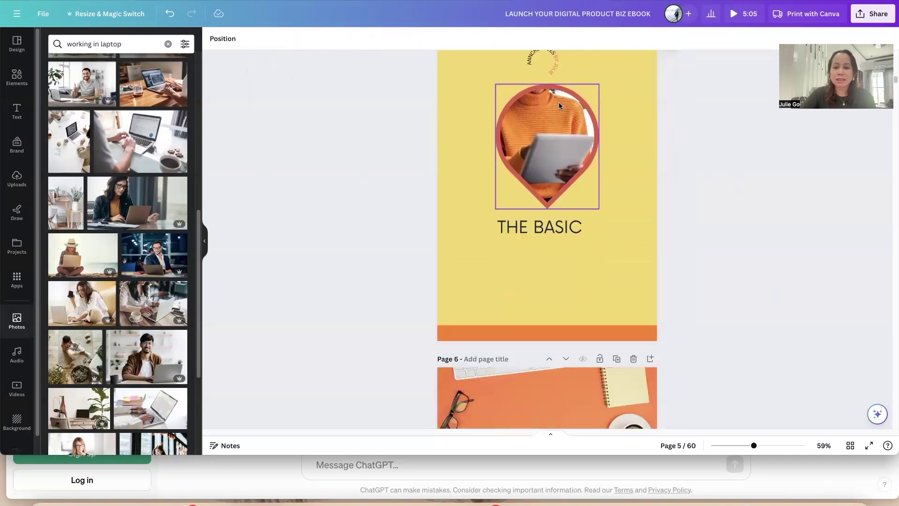
{"action": "scroll", "coordinate": [560, 103], "scroll_direction": "up", "scroll_amount": 4}
{"action": "scroll", "coordinate": [522, 225], "scroll_direction": "down", "scroll_amount": 8}
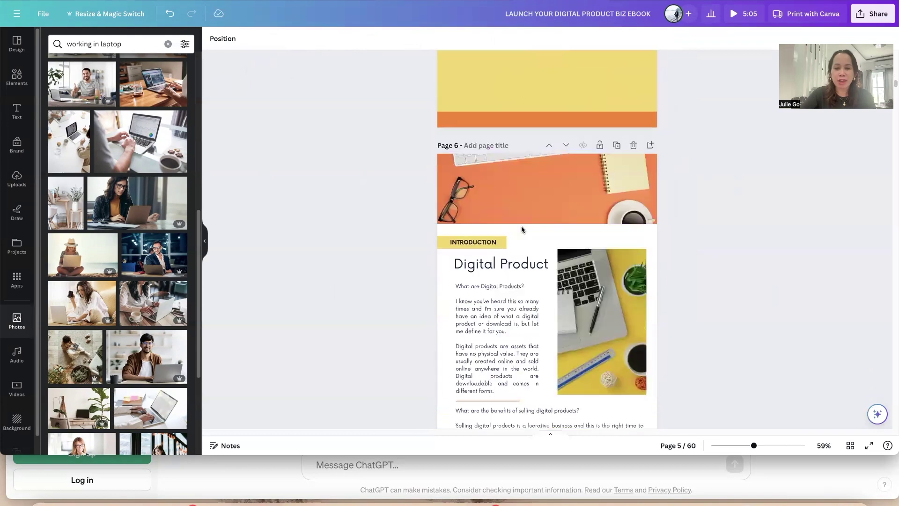
{"action": "scroll", "coordinate": [522, 225], "scroll_direction": "down", "scroll_amount": 2}
{"action": "scroll", "coordinate": [521, 226], "scroll_direction": "up", "scroll_amount": 8}
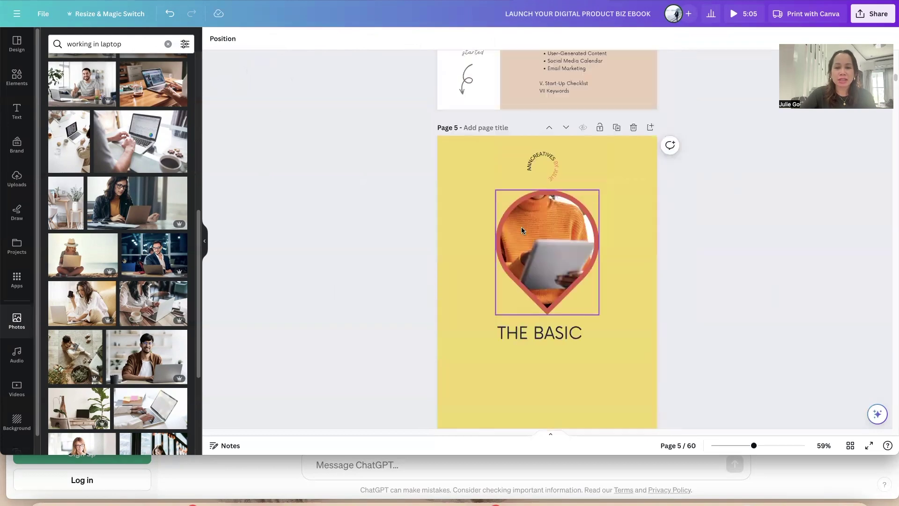
{"action": "scroll", "coordinate": [521, 227], "scroll_direction": "up", "scroll_amount": 10}
{"action": "scroll", "coordinate": [521, 226], "scroll_direction": "down", "scroll_amount": 6}
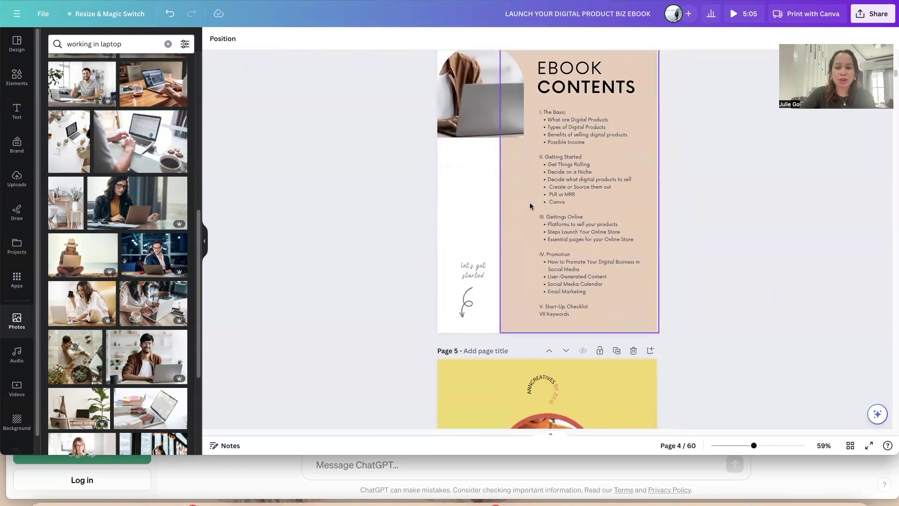
{"action": "scroll", "coordinate": [529, 206], "scroll_direction": "down", "scroll_amount": 3}
{"action": "left_click", "coordinate": [456, 210]}
{"action": "left_click", "coordinate": [214, 39]}
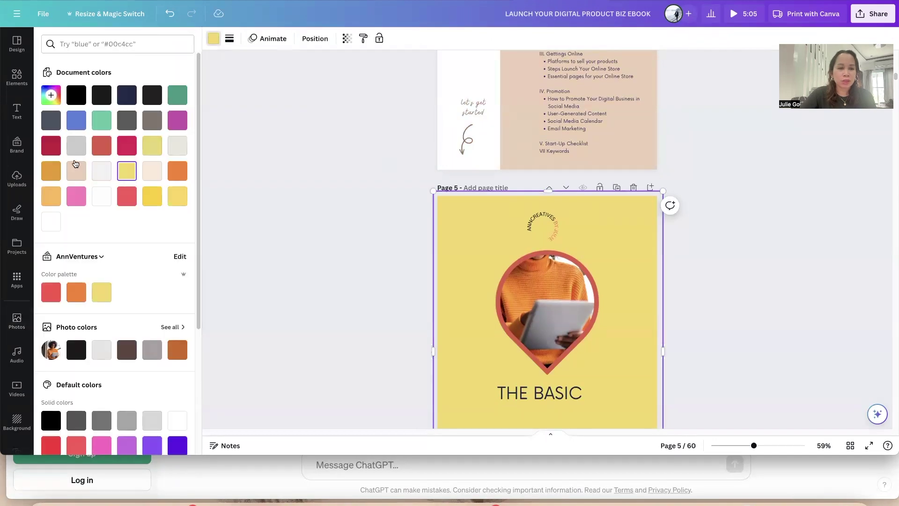
{"action": "left_click", "coordinate": [77, 170]}
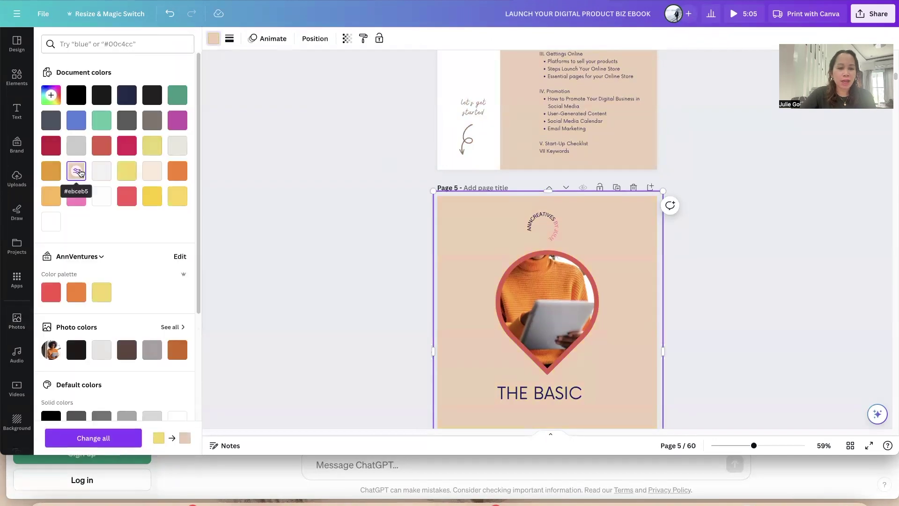
{"action": "left_click", "coordinate": [102, 440]}
- Scroll through the ebook to check the beige divider pages and section labels
{"action": "scroll", "coordinate": [779, 407], "scroll_direction": "down", "scroll_amount": 15}
{"action": "scroll", "coordinate": [606, 231], "scroll_direction": "up", "scroll_amount": 2}
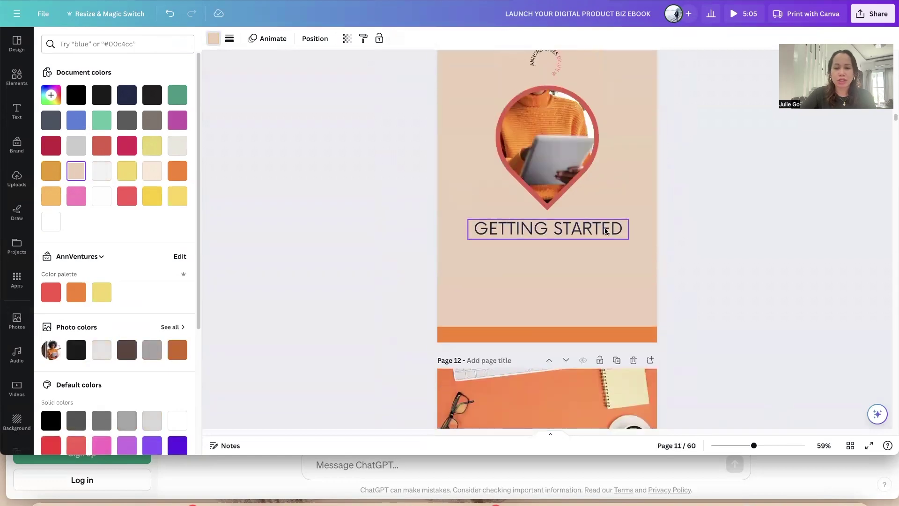
{"action": "scroll", "coordinate": [701, 345], "scroll_direction": "down", "scroll_amount": 15}
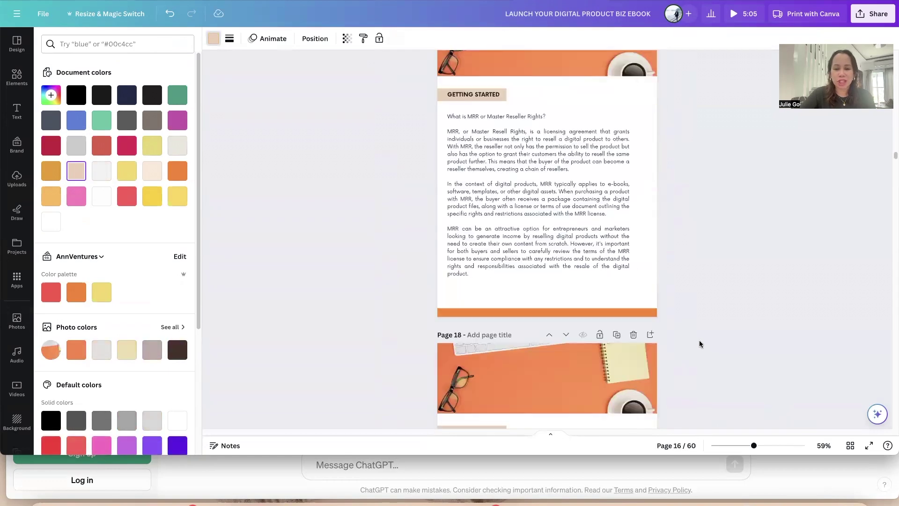
{"action": "scroll", "coordinate": [700, 345], "scroll_direction": "down", "scroll_amount": 15}
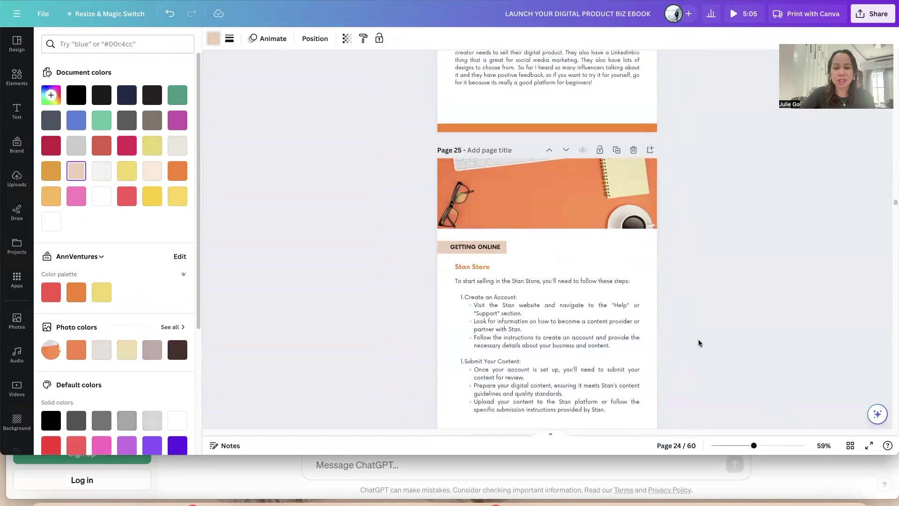
{"action": "scroll", "coordinate": [699, 343], "scroll_direction": "down", "scroll_amount": 5}
{"action": "scroll", "coordinate": [699, 343], "scroll_direction": "up", "scroll_amount": 8}
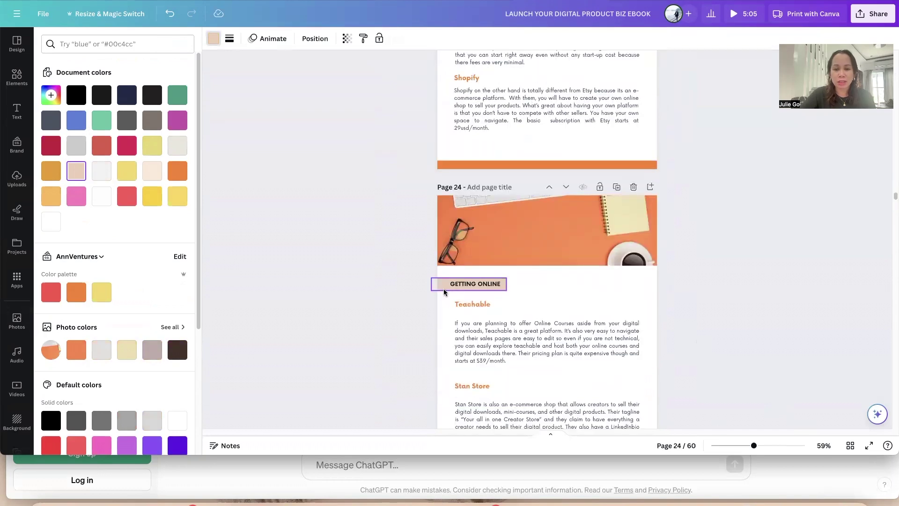
{"action": "scroll", "coordinate": [640, 315], "scroll_direction": "up", "scroll_amount": 20}
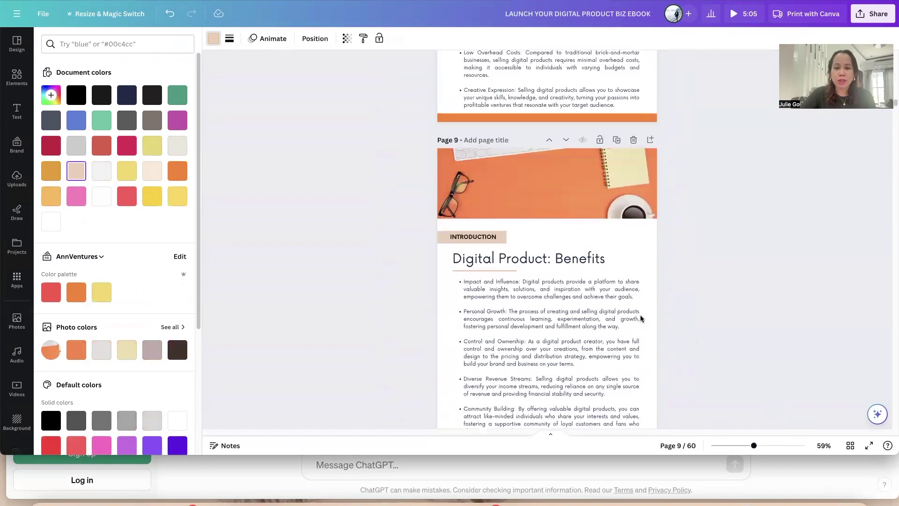
{"action": "scroll", "coordinate": [640, 314], "scroll_direction": "up", "scroll_amount": 12}
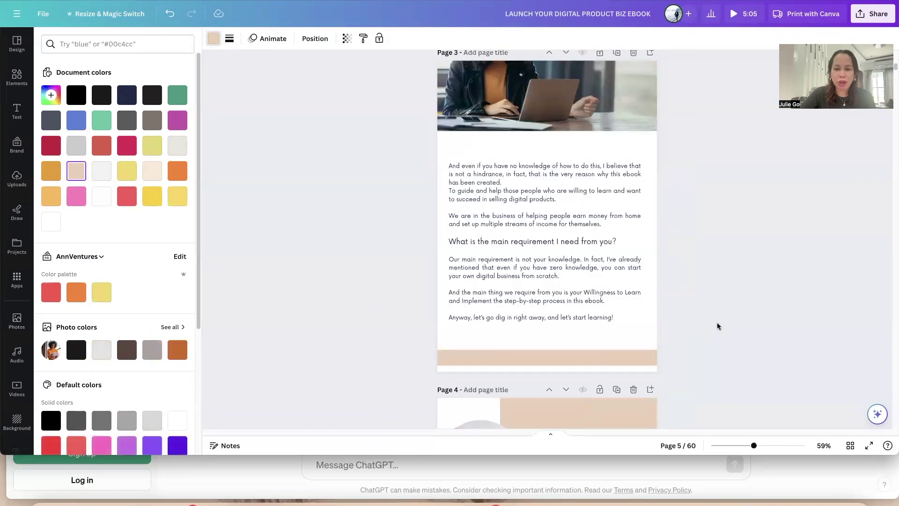
{"action": "scroll", "coordinate": [718, 323], "scroll_direction": "down", "scroll_amount": 10}
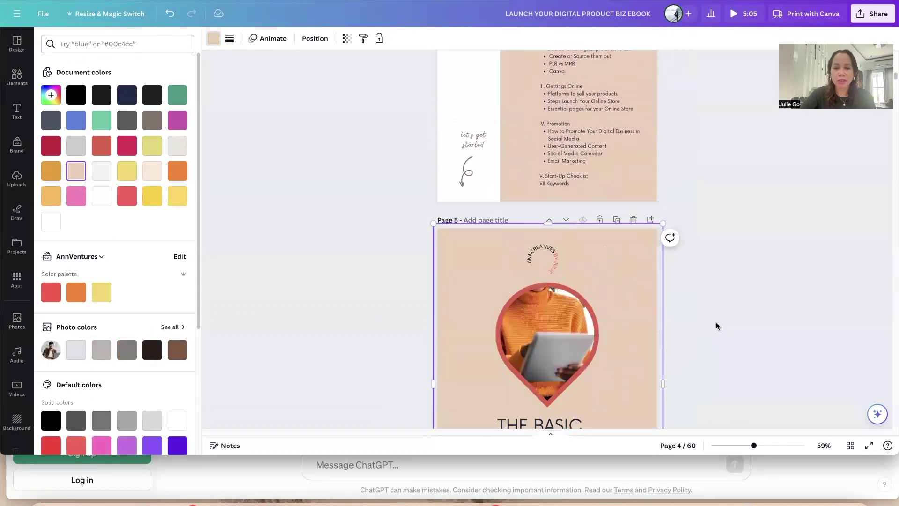
{"action": "scroll", "coordinate": [715, 323], "scroll_direction": "down", "scroll_amount": 4}
- Put the beach laptop photo in page 5's pin frame, enlarged and repositioned
{"action": "left_click", "coordinate": [568, 157]}
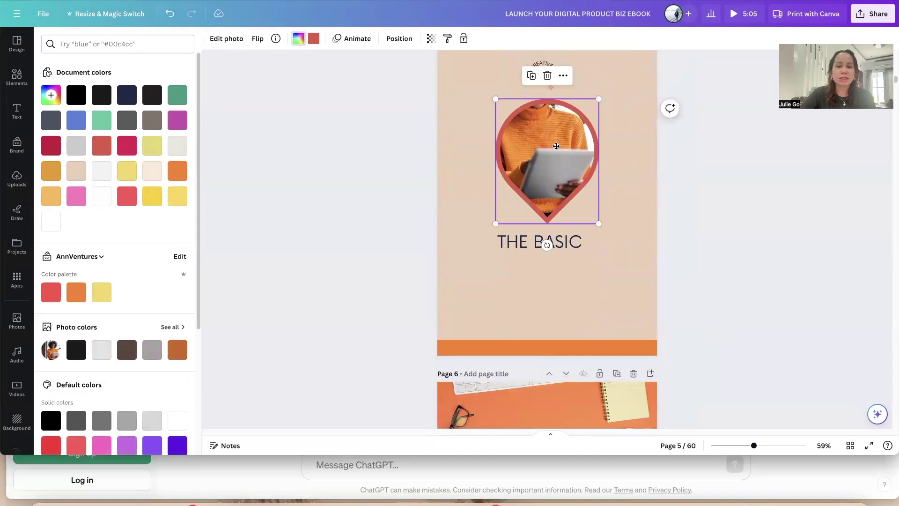
{"action": "double_click", "coordinate": [556, 147]}
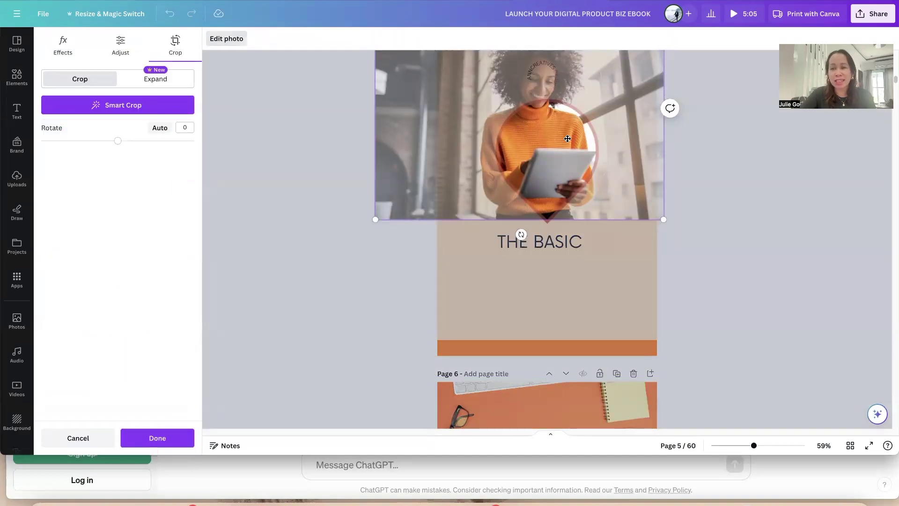
{"action": "left_click", "coordinate": [828, 221]}
{"action": "double_click", "coordinate": [528, 161]}
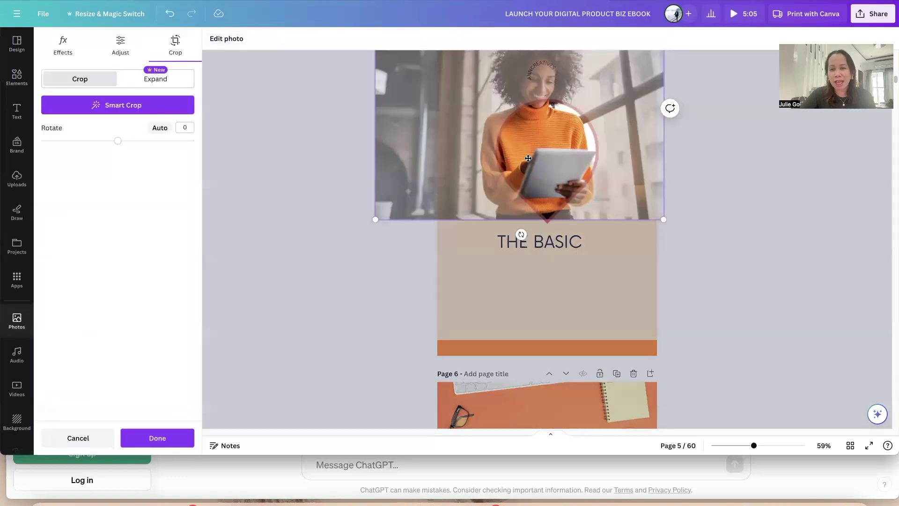
{"action": "left_click", "coordinate": [824, 226]}
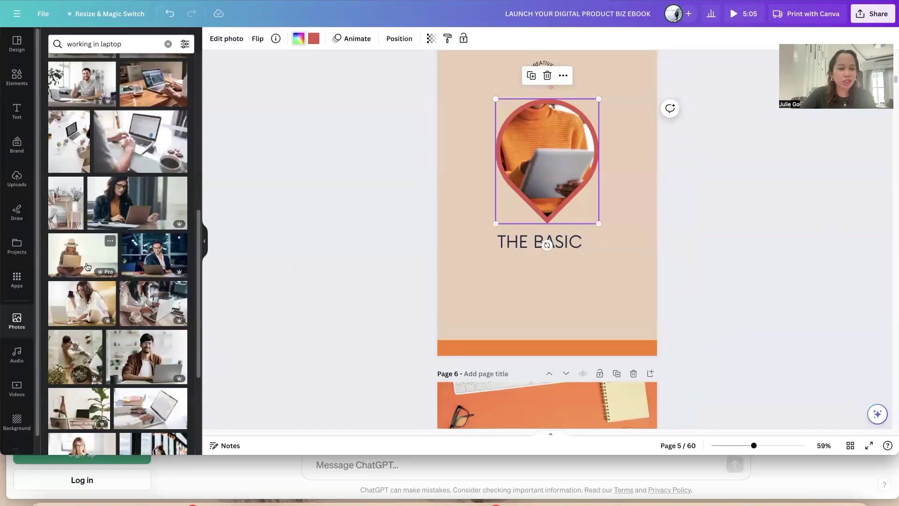
{"action": "left_click_drag", "start_coordinate": [76, 245], "coordinate": [539, 159]}
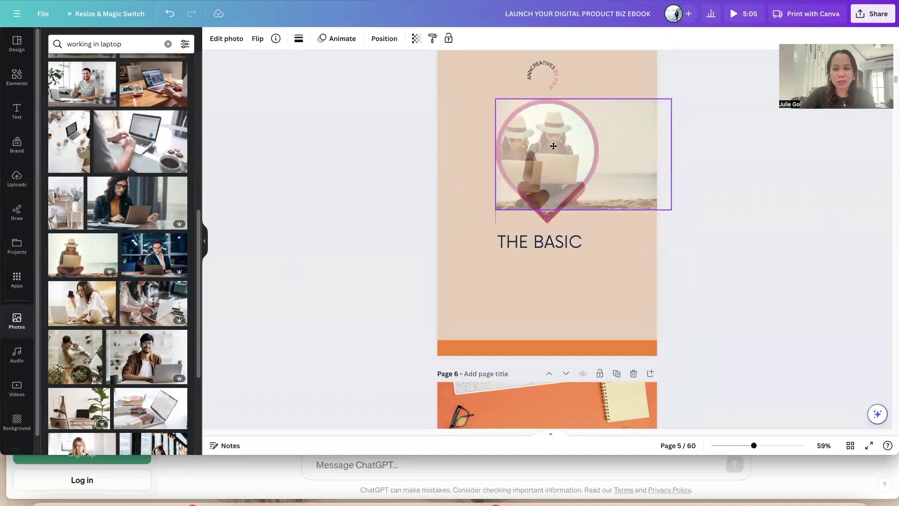
{"action": "double_click", "coordinate": [541, 159]}
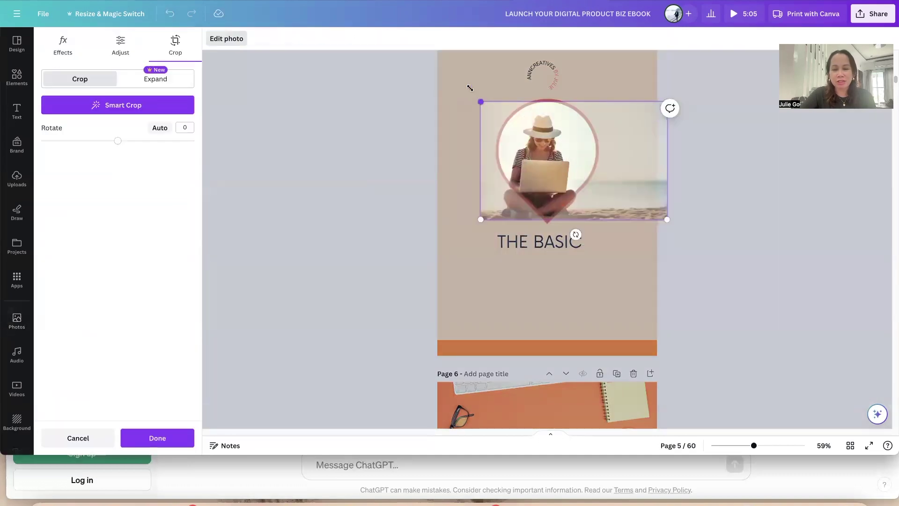
{"action": "left_click_drag", "start_coordinate": [470, 88], "coordinate": [360, 41]}
{"action": "left_click_drag", "start_coordinate": [530, 143], "coordinate": [623, 145]}
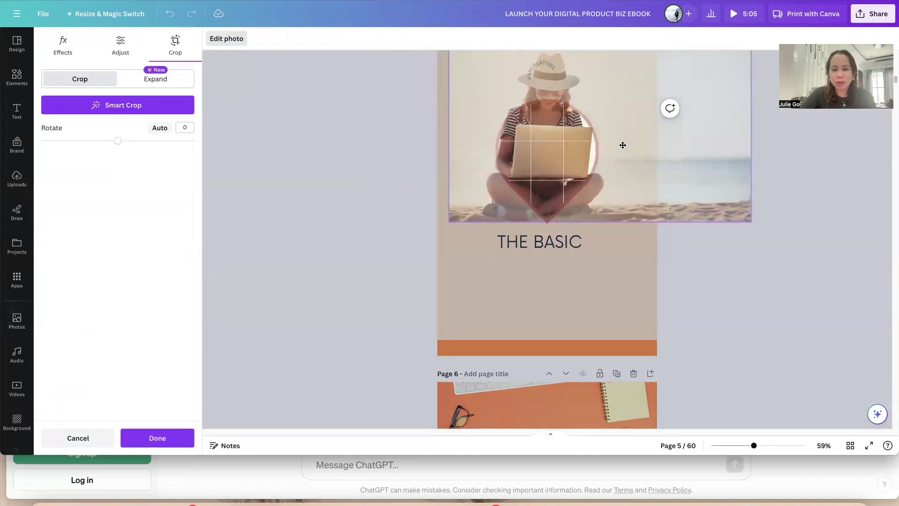
{"action": "left_click", "coordinate": [781, 218]}
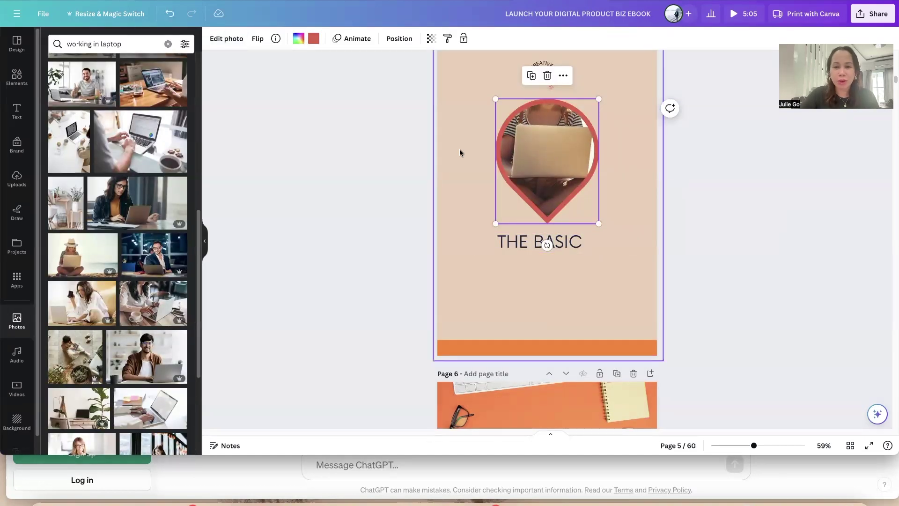
- Recolour the pin frame and the orange bottom bar grey-brown
{"action": "left_click", "coordinate": [313, 41]}
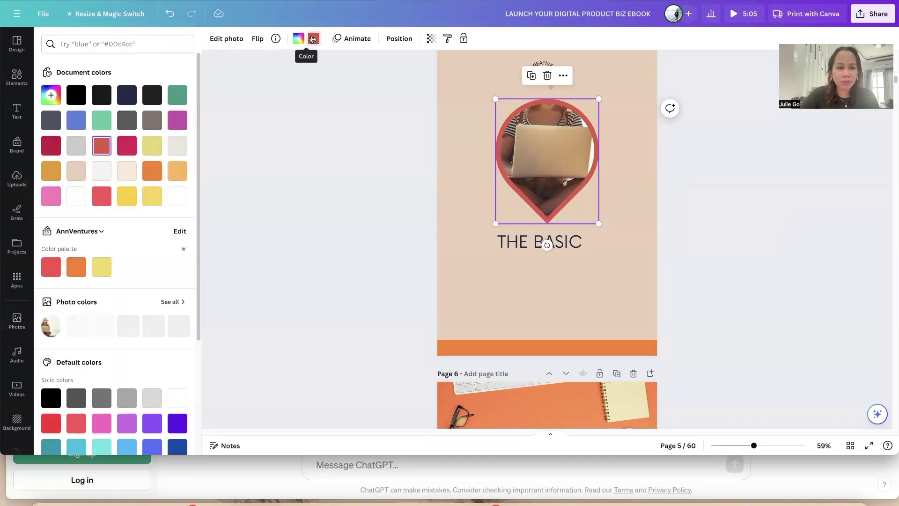
{"action": "left_click", "coordinate": [152, 121]}
{"action": "left_click", "coordinate": [628, 349]}
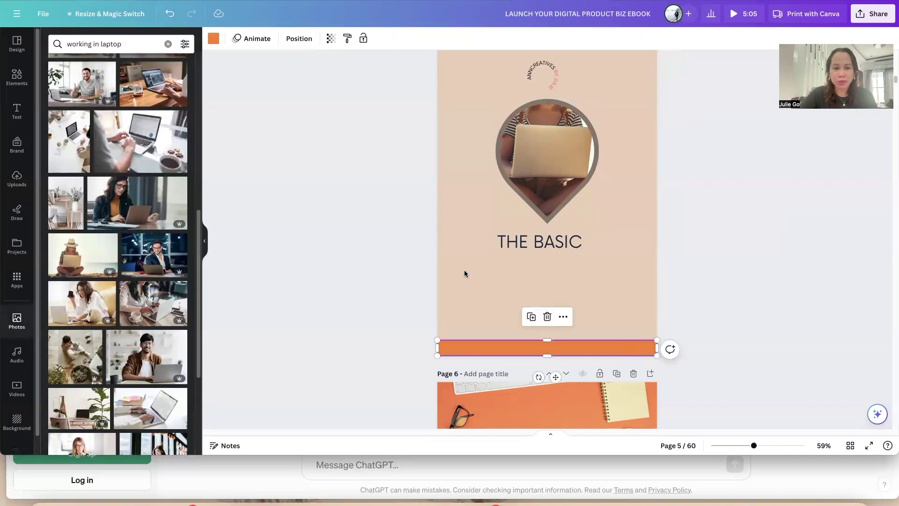
{"action": "left_click", "coordinate": [213, 39]}
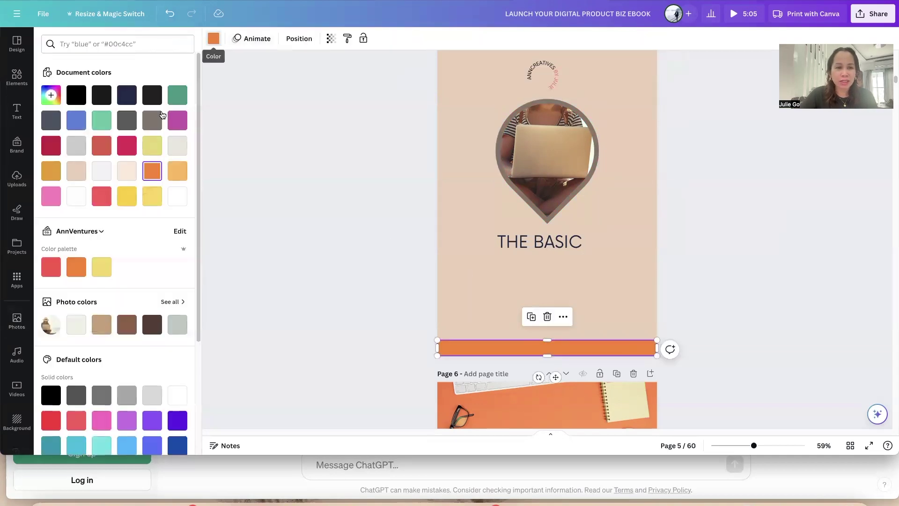
{"action": "left_click", "coordinate": [152, 121]}
{"action": "left_click", "coordinate": [726, 263]}
{"action": "scroll", "coordinate": [727, 262], "scroll_direction": "down", "scroll_amount": 5}
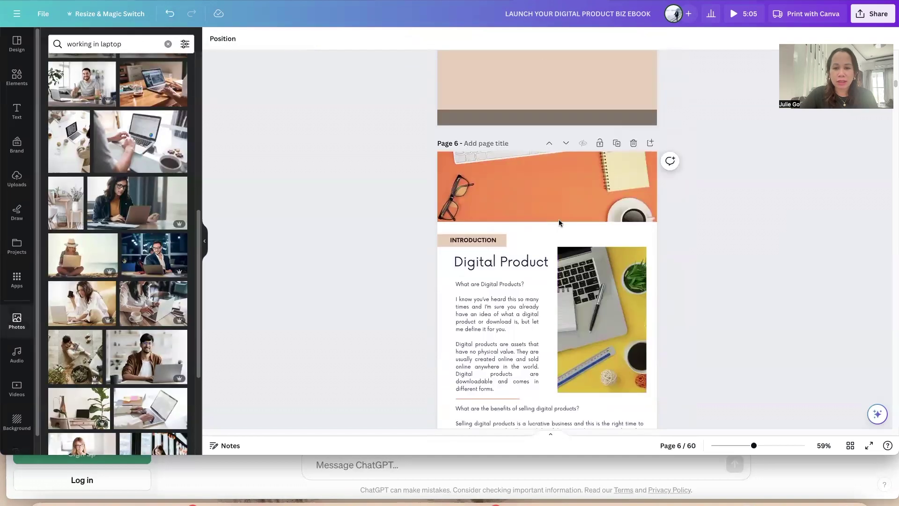
- Replace page 6's orange desk header photo with the woman-at-laptop photo
{"action": "left_click", "coordinate": [506, 188]}
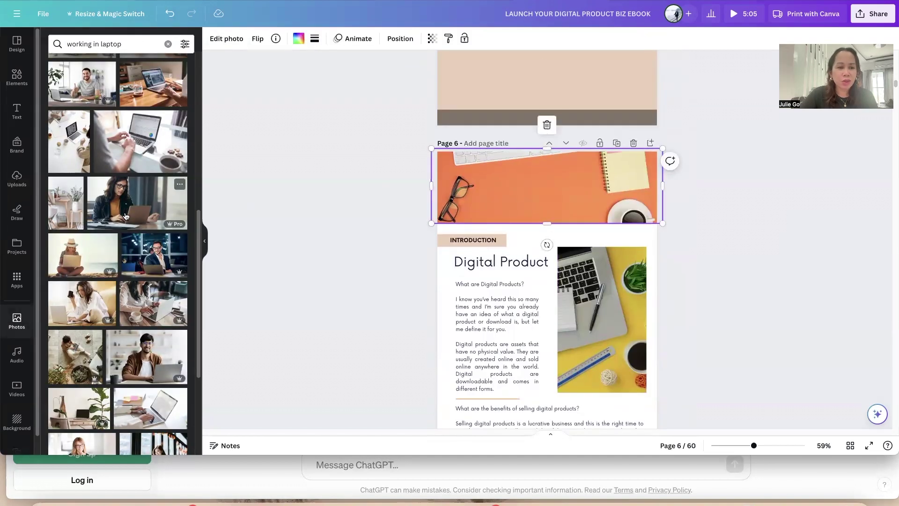
{"action": "left_click_drag", "start_coordinate": [178, 188], "coordinate": [510, 185]}
{"action": "double_click", "coordinate": [511, 184]}
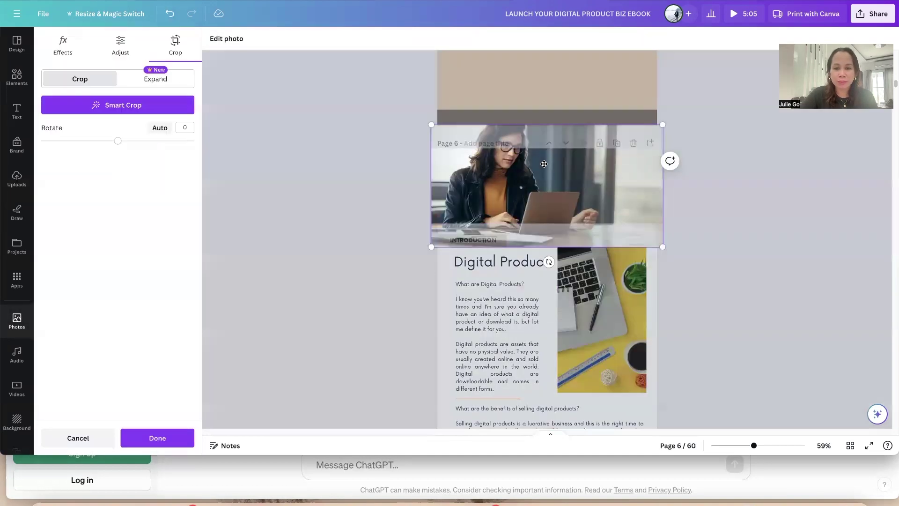
{"action": "left_click", "coordinate": [401, 180]}
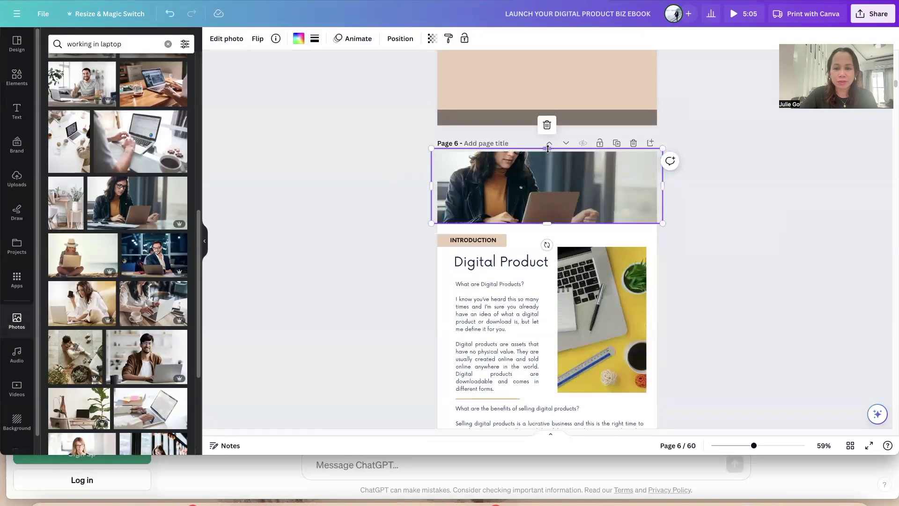
{"action": "left_click", "coordinate": [681, 188]}
{"action": "scroll", "coordinate": [676, 267], "scroll_direction": "down", "scroll_amount": 1}
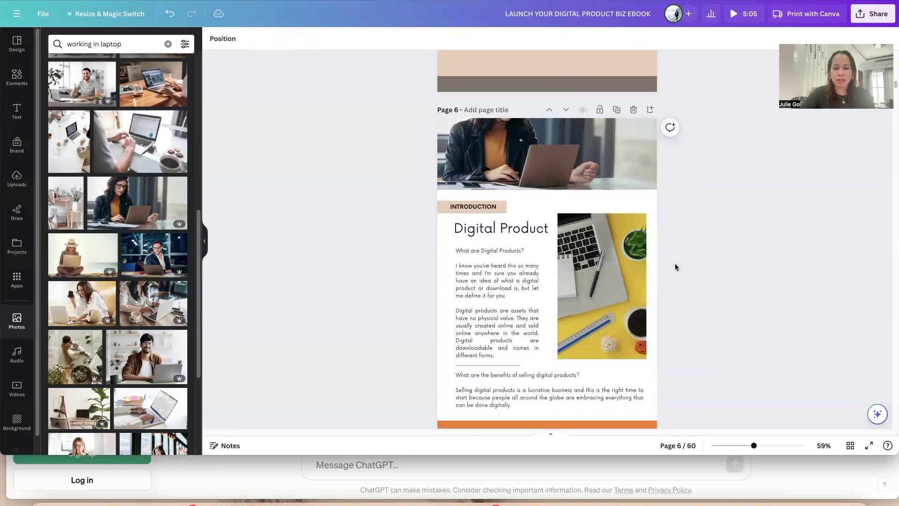
{"action": "scroll", "coordinate": [675, 267], "scroll_direction": "down", "scroll_amount": 1}
- Swap page 6's yellow laptop side photo for the woman-with-laptop photo, enlarged
{"action": "left_click", "coordinate": [601, 250]}
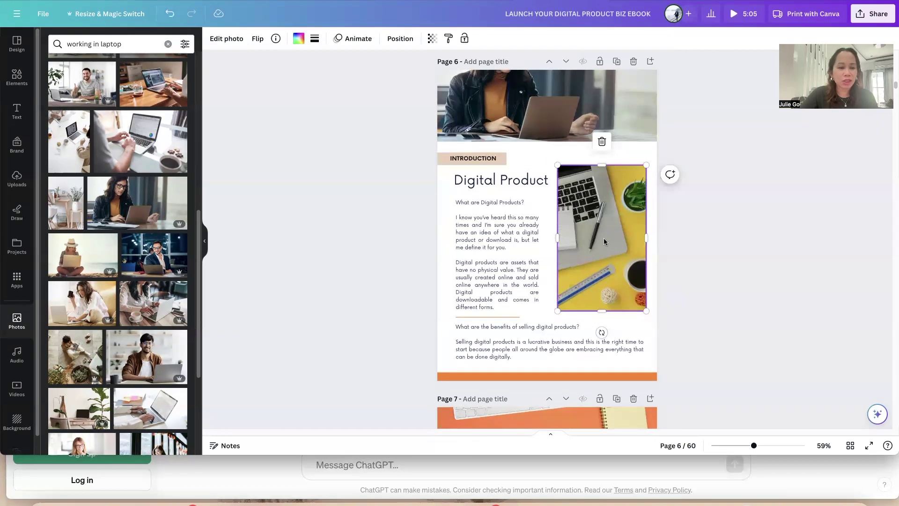
{"action": "left_click", "coordinate": [92, 310]}
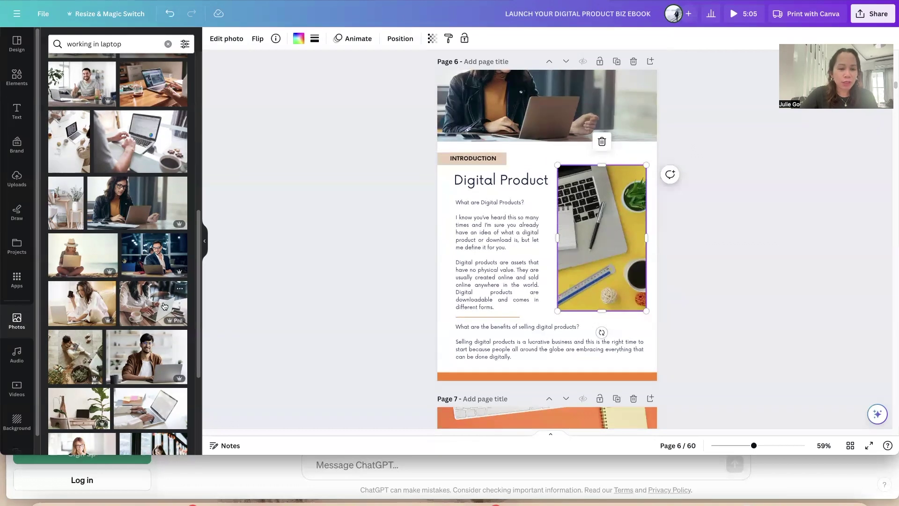
{"action": "left_click_drag", "start_coordinate": [636, 263], "coordinate": [651, 268]}
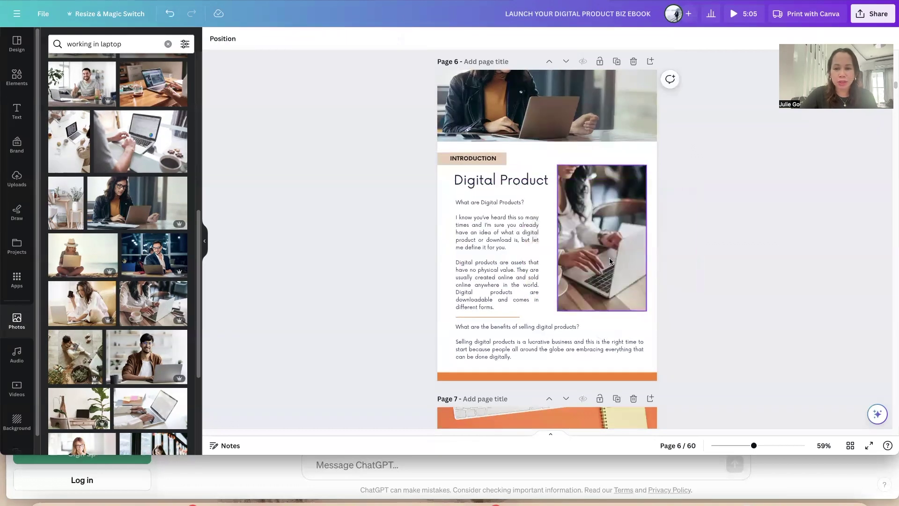
{"action": "double_click", "coordinate": [572, 173]}
{"action": "left_click_drag", "start_coordinate": [492, 164], "coordinate": [425, 121]}
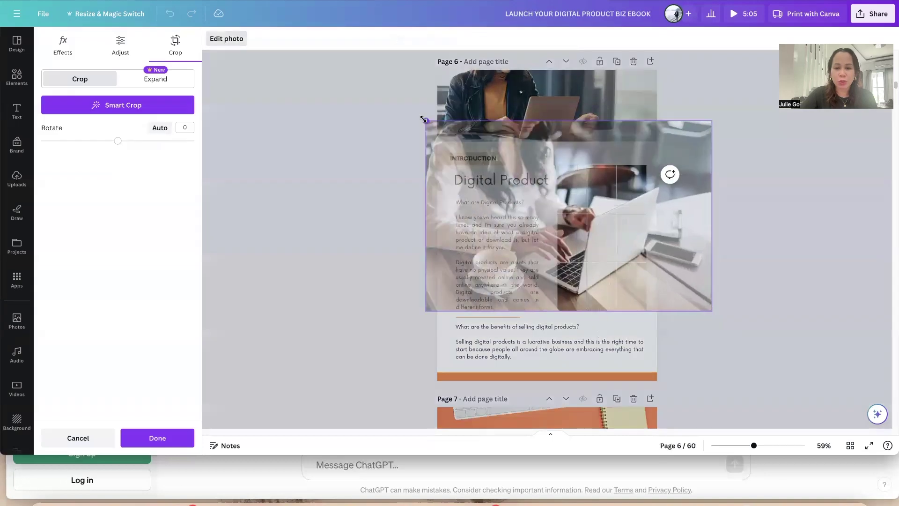
{"action": "left_click", "coordinate": [783, 239]}
- Turn page 6's bottom bar and divider line grey
{"action": "left_click", "coordinate": [566, 375]}
{"action": "key", "text": "ctrl+z"}
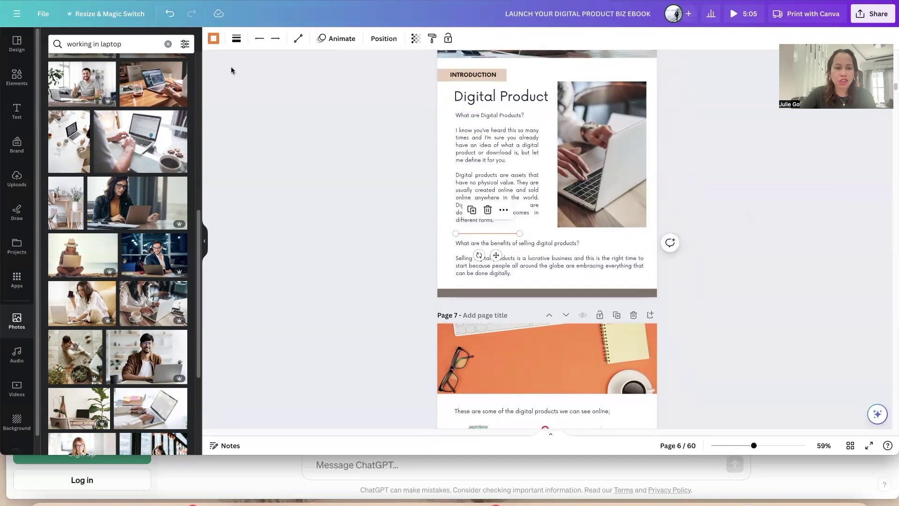
{"action": "left_click", "coordinate": [213, 38]}
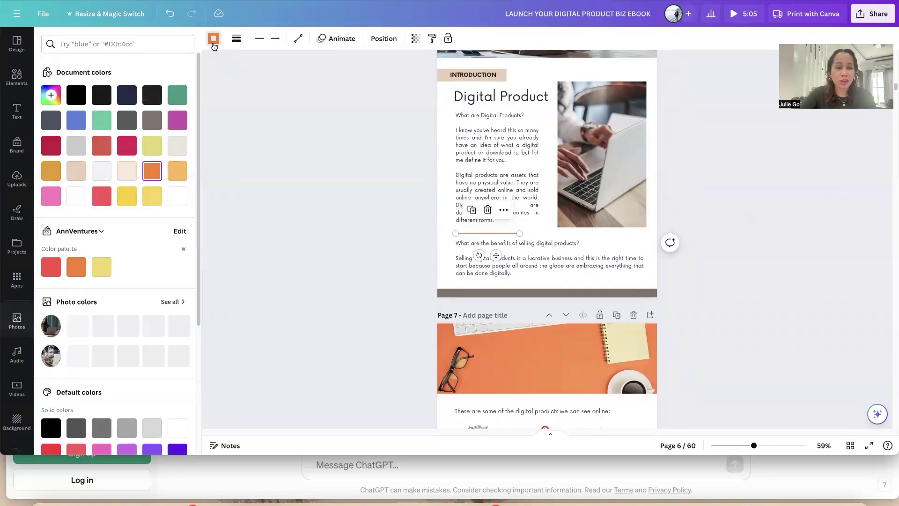
{"action": "left_click", "coordinate": [151, 120]}
{"action": "left_click", "coordinate": [701, 217]}
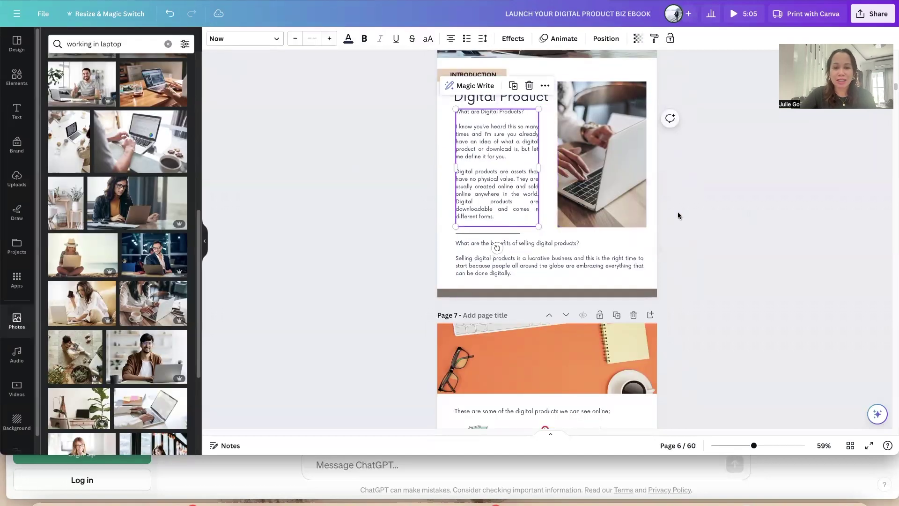
{"action": "scroll", "coordinate": [678, 212], "scroll_direction": "up", "scroll_amount": 2}
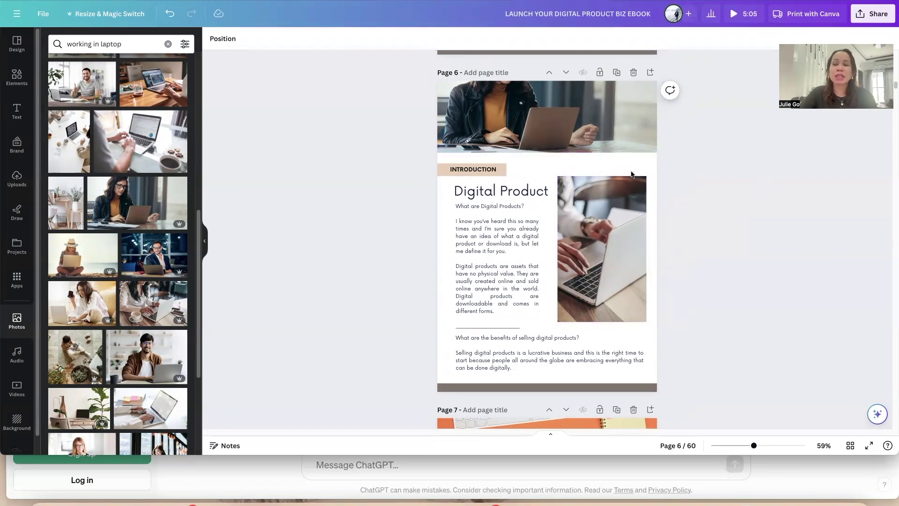
{"action": "scroll", "coordinate": [566, 174], "scroll_direction": "up", "scroll_amount": 6}
{"action": "scroll", "coordinate": [566, 171], "scroll_direction": "down", "scroll_amount": 12}
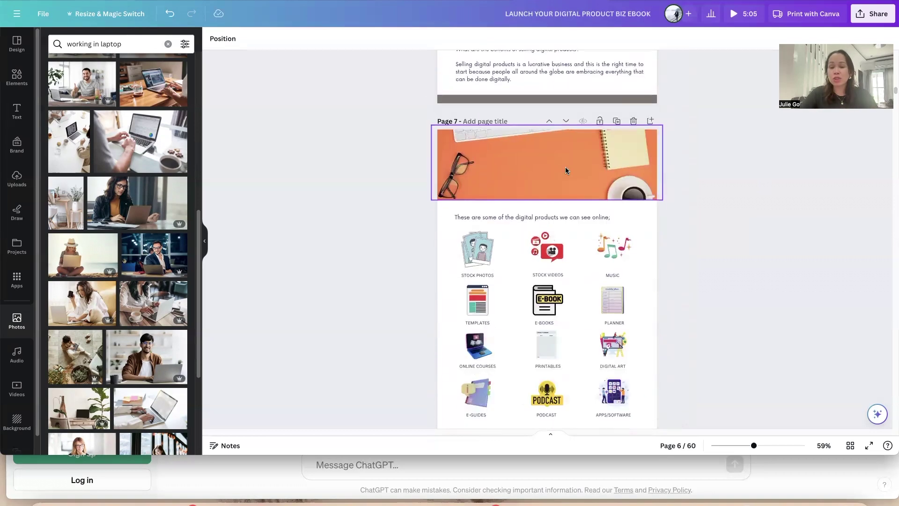
{"action": "scroll", "coordinate": [565, 171], "scroll_direction": "down", "scroll_amount": 1}
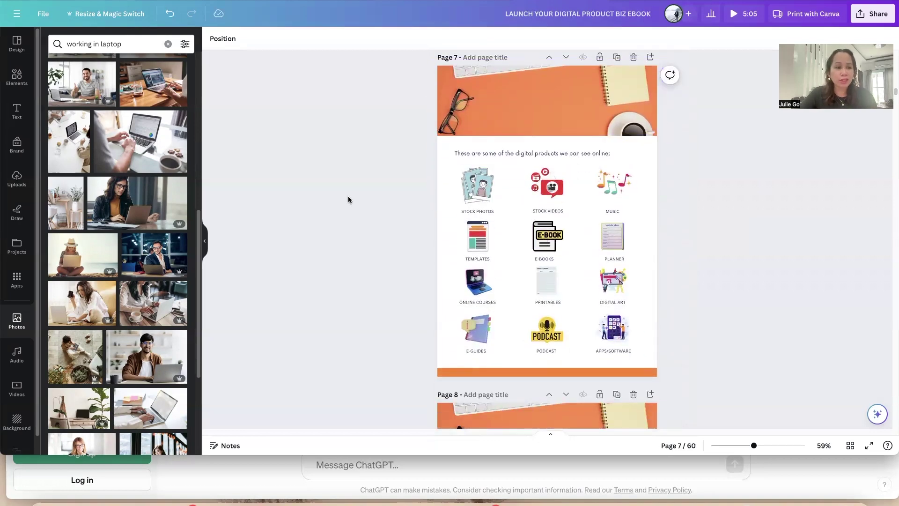
{"action": "left_click", "coordinate": [20, 85]}
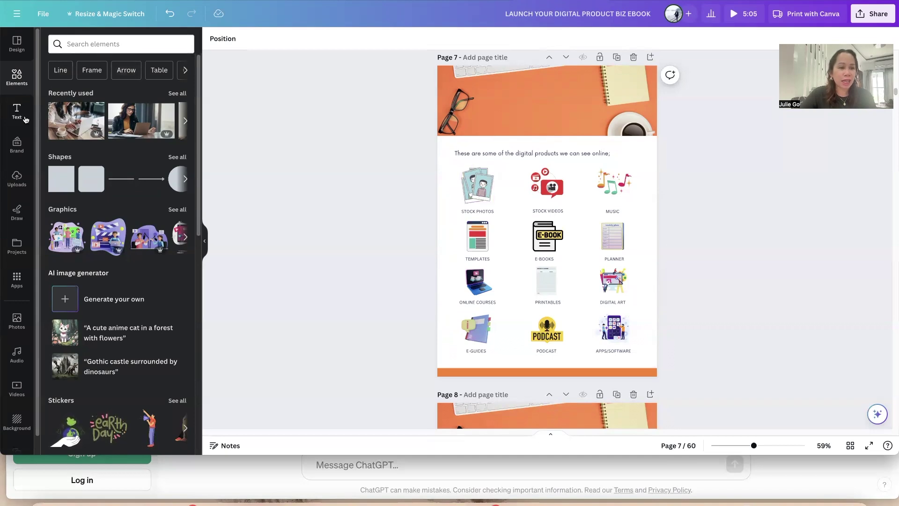
- Replace page 7's Stock Photos icon with a hearts polaroid graphic found by searching 'photo'
{"action": "left_click", "coordinate": [115, 43]}
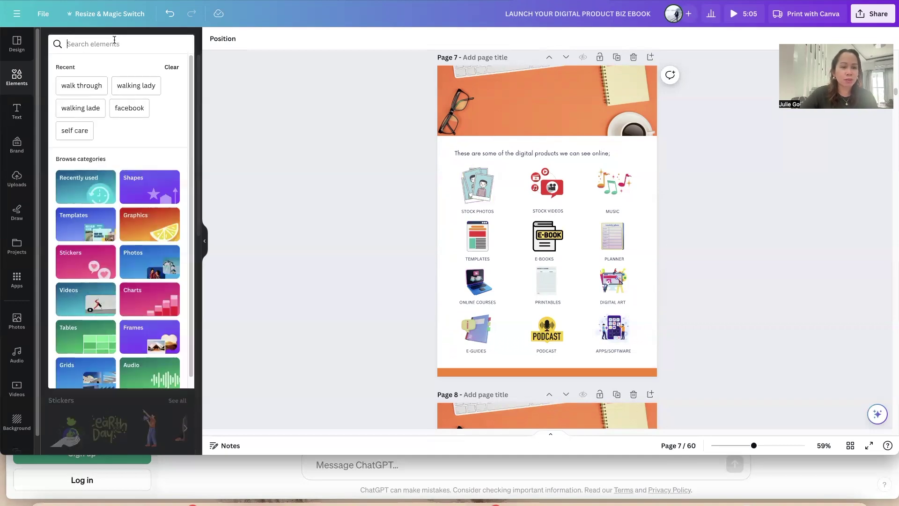
{"action": "type", "text": "photo"}
{"action": "key", "text": "Return"}
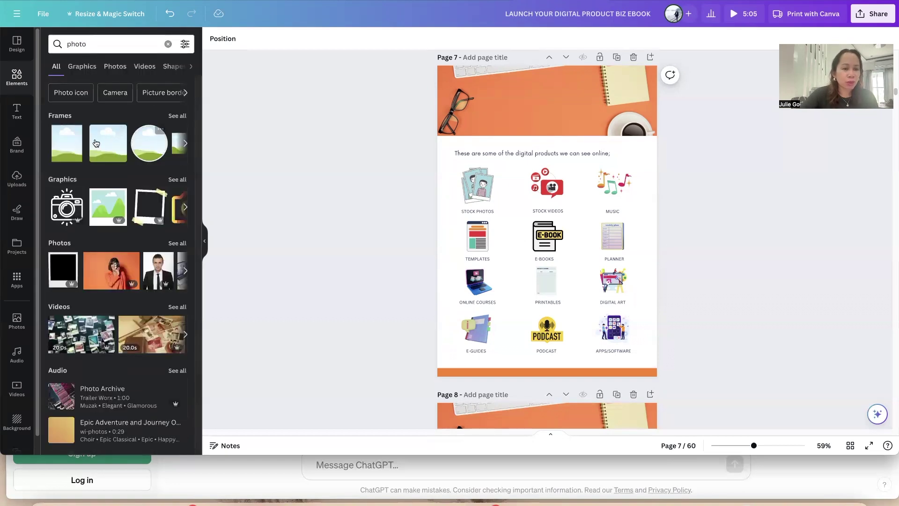
{"action": "left_click", "coordinate": [70, 92]}
{"action": "left_click", "coordinate": [117, 305]}
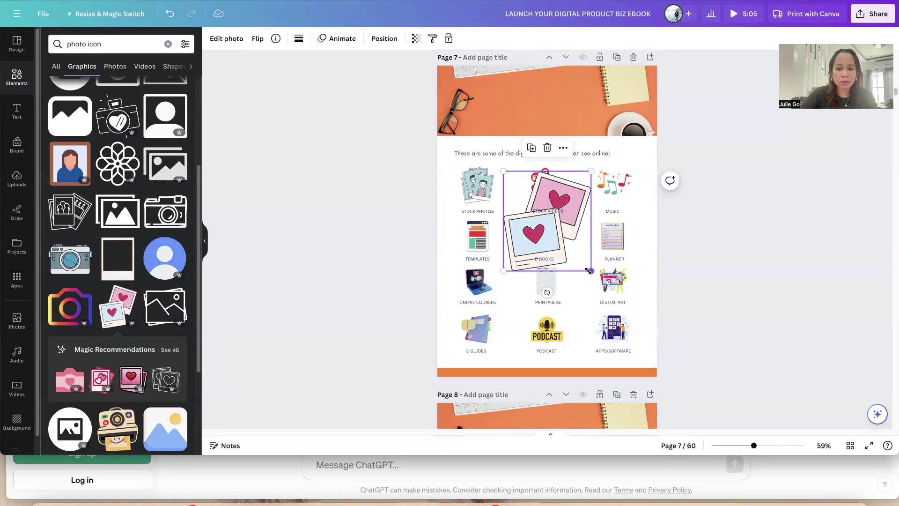
{"action": "left_click_drag", "start_coordinate": [588, 270], "coordinate": [546, 220]}
{"action": "left_click", "coordinate": [477, 186]}
{"action": "key", "text": "Delete"}
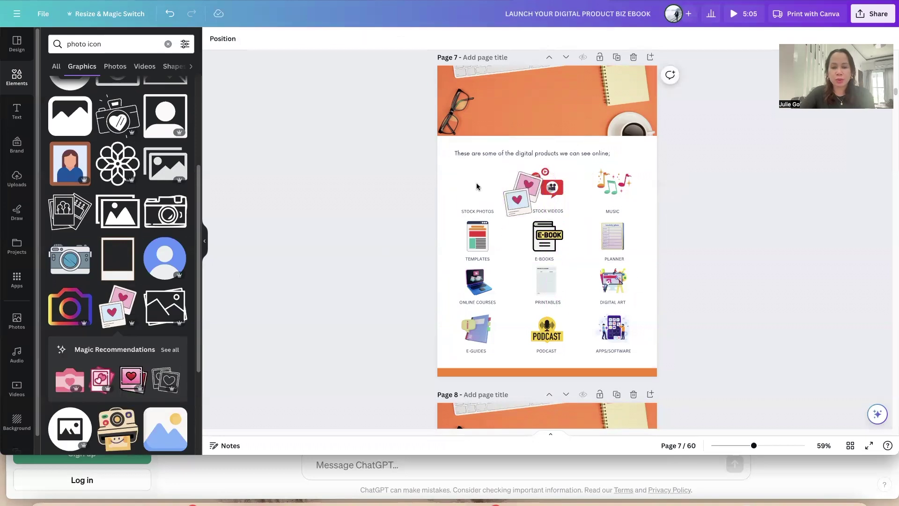
{"action": "left_click_drag", "start_coordinate": [513, 190], "coordinate": [469, 182]}
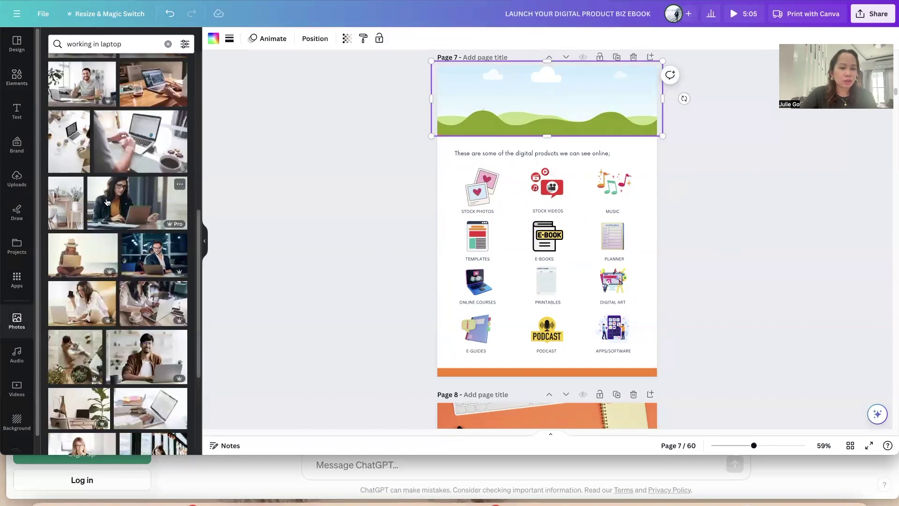
- Put the laptop photo in page 7's header, enlarge it, and copy it
{"action": "left_click_drag", "start_coordinate": [107, 202], "coordinate": [546, 220]}
{"action": "double_click", "coordinate": [547, 220]}
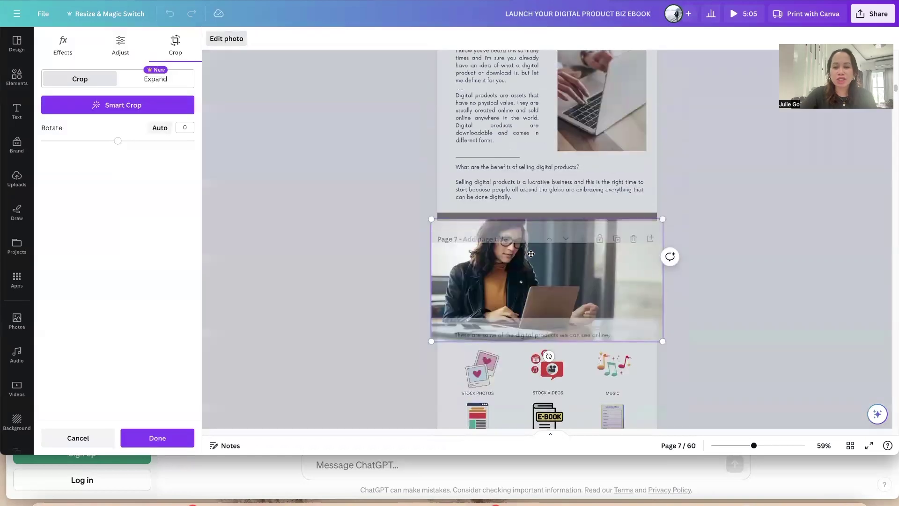
{"action": "left_click_drag", "start_coordinate": [432, 220], "coordinate": [392, 183]}
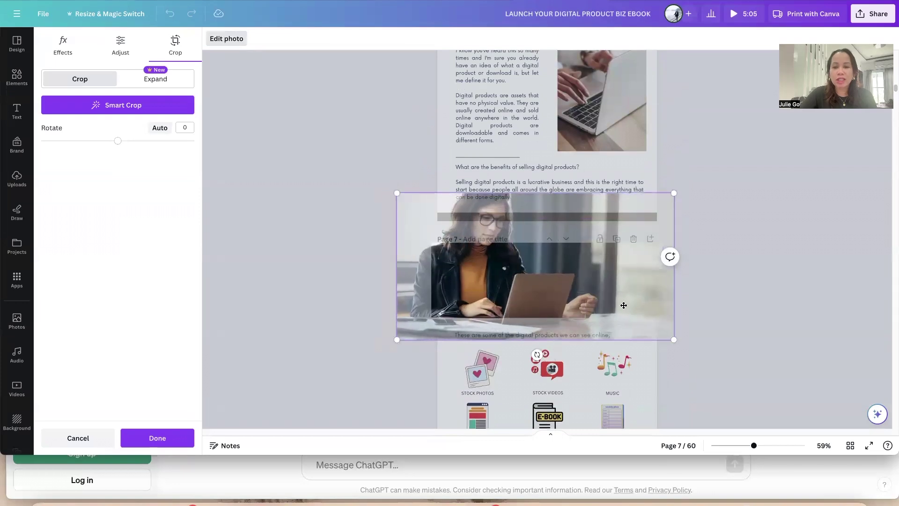
{"action": "left_click", "coordinate": [762, 320]}
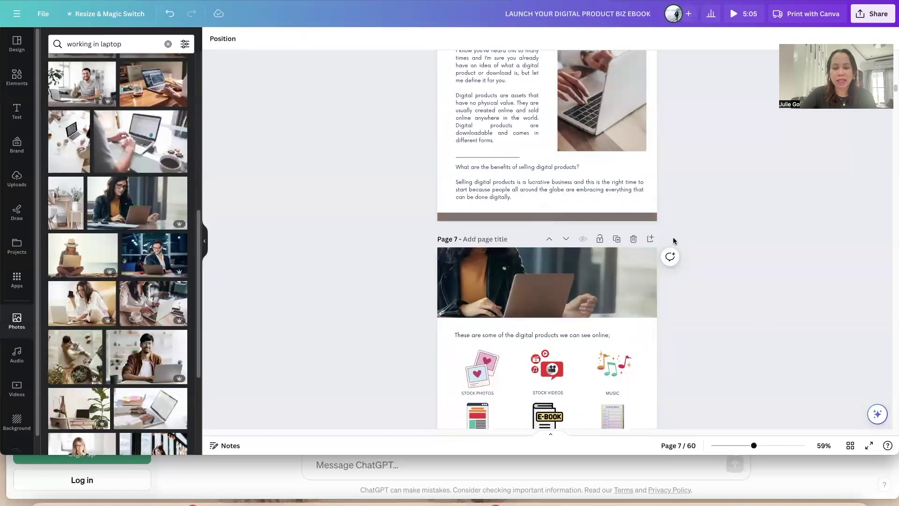
{"action": "scroll", "coordinate": [673, 240], "scroll_direction": "down", "scroll_amount": 3}
{"action": "left_click", "coordinate": [583, 137]}
{"action": "right_click", "coordinate": [582, 137]}
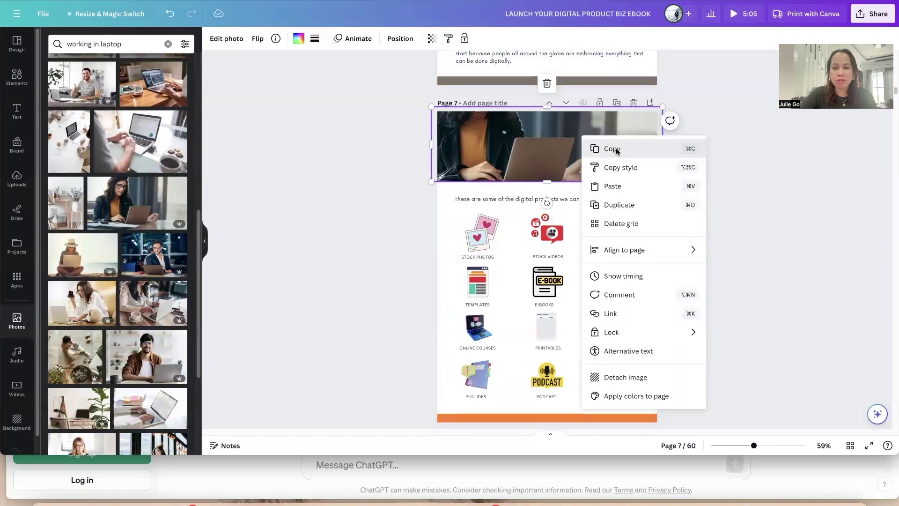
{"action": "key", "text": "Escape"}
- Replace page 8's orange desk header photo with the pasted laptop photo
{"action": "scroll", "coordinate": [774, 273], "scroll_direction": "down", "scroll_amount": 4}
{"action": "left_click", "coordinate": [591, 276]}
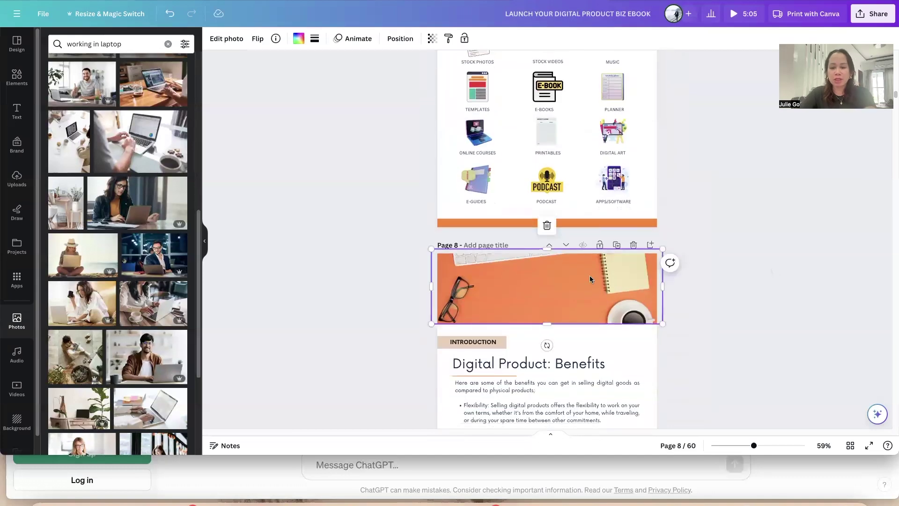
{"action": "key", "text": "Delete"}
{"action": "key", "text": "Delete"}
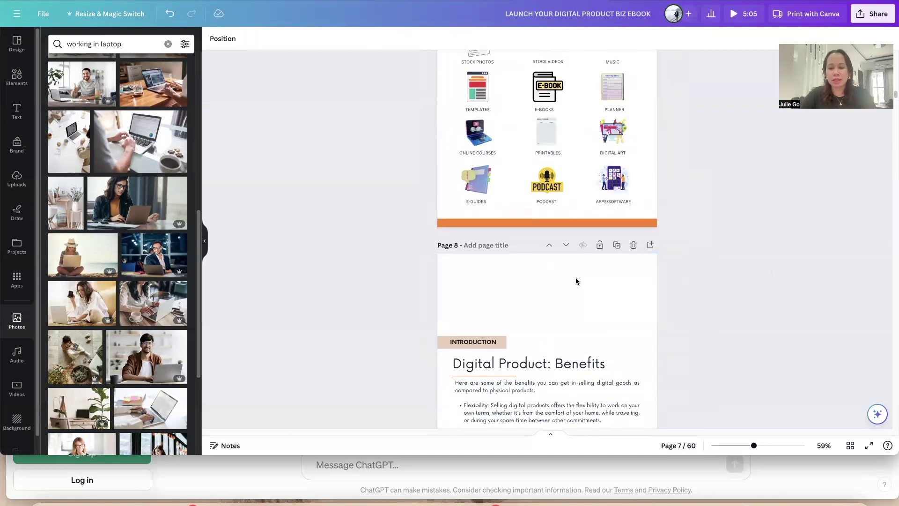
{"action": "right_click", "coordinate": [519, 279]}
{"action": "left_click", "coordinate": [549, 329]}
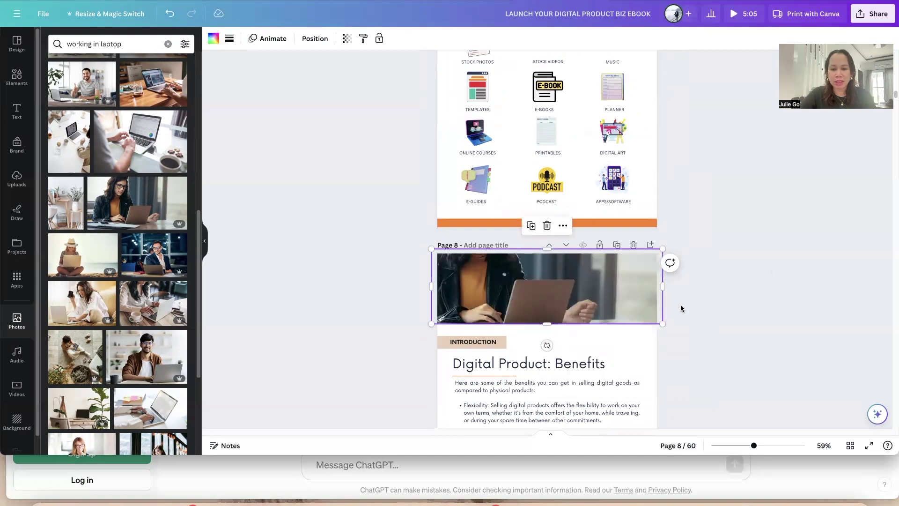
- Replace page 9's orange desk header photo with the pasted laptop photo
{"action": "scroll", "coordinate": [727, 311], "scroll_direction": "down", "scroll_amount": 7}
{"action": "left_click", "coordinate": [550, 282]}
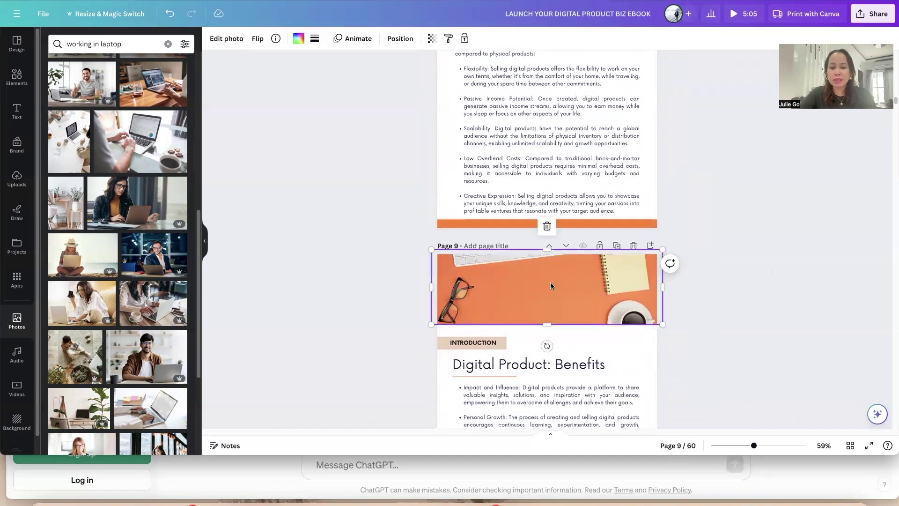
{"action": "right_click", "coordinate": [550, 282]}
{"action": "left_click", "coordinate": [592, 263]}
{"action": "right_click", "coordinate": [482, 277]}
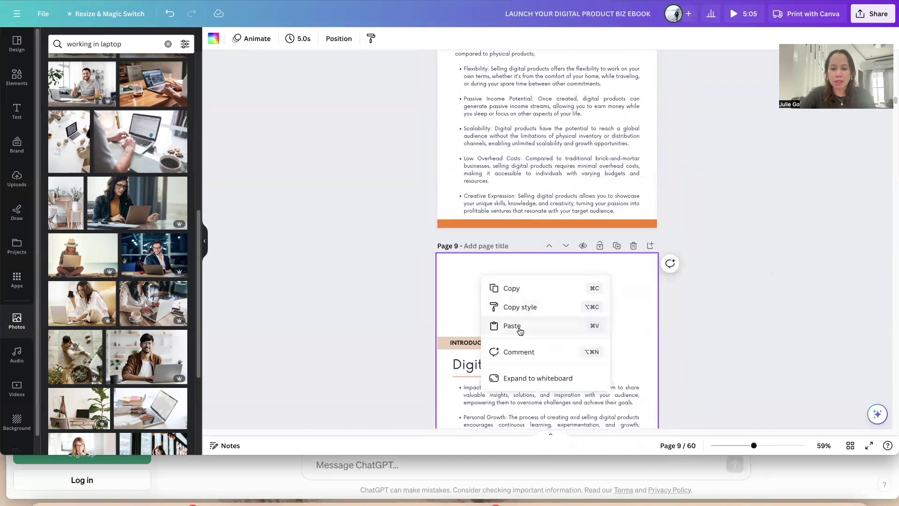
{"action": "left_click", "coordinate": [520, 328]}
{"action": "scroll", "coordinate": [721, 286], "scroll_direction": "down", "scroll_amount": 6}
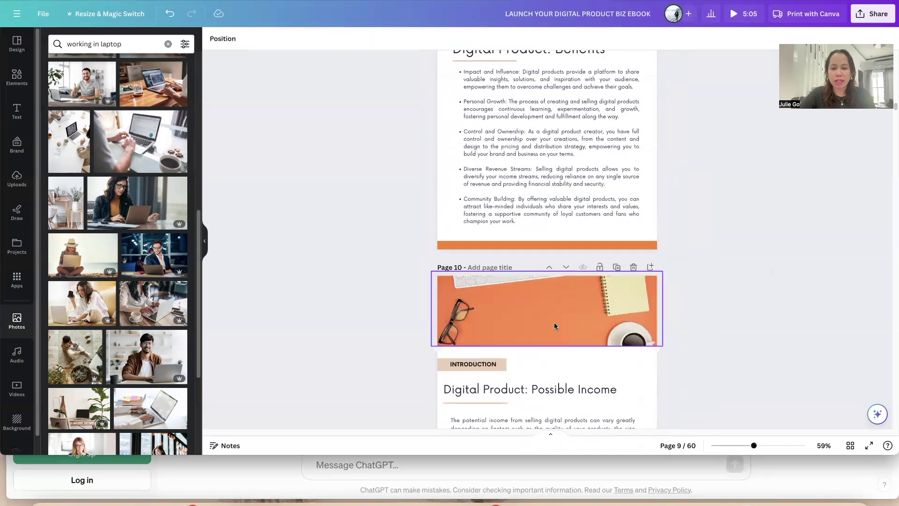
{"action": "scroll", "coordinate": [555, 322], "scroll_direction": "up", "scroll_amount": 6}
{"action": "left_click", "coordinate": [591, 242]}
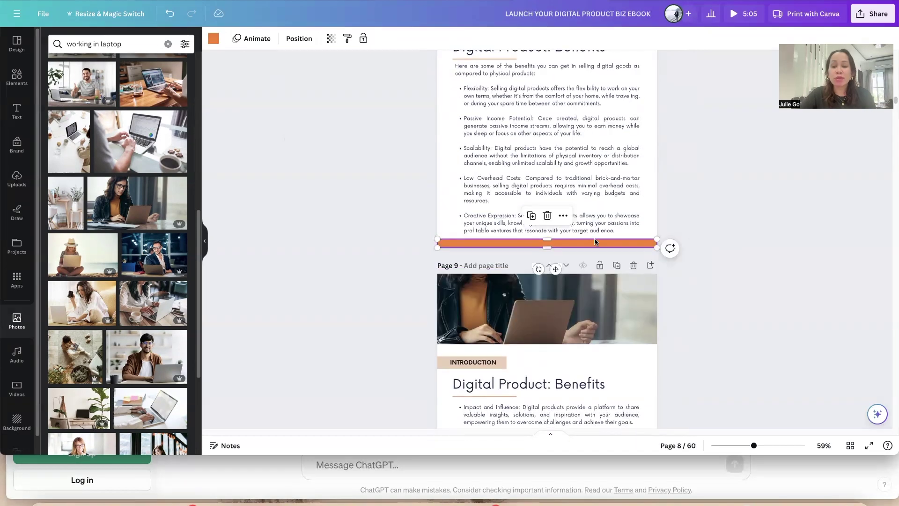
- Recolour the orange divider bars on pages 8 and 7 grey-brown
{"action": "left_click", "coordinate": [213, 39]}
{"action": "left_click", "coordinate": [153, 124]}
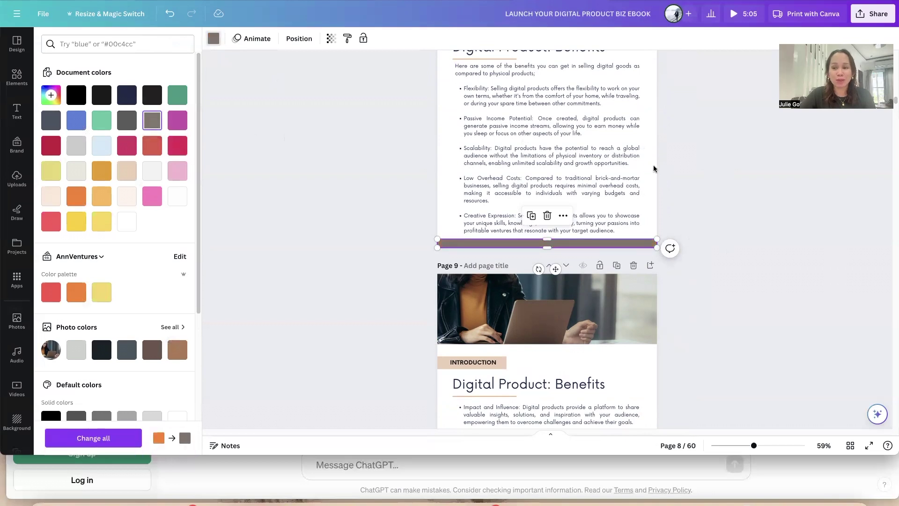
{"action": "left_click", "coordinate": [721, 172]}
{"action": "scroll", "coordinate": [720, 172], "scroll_direction": "up", "scroll_amount": 5}
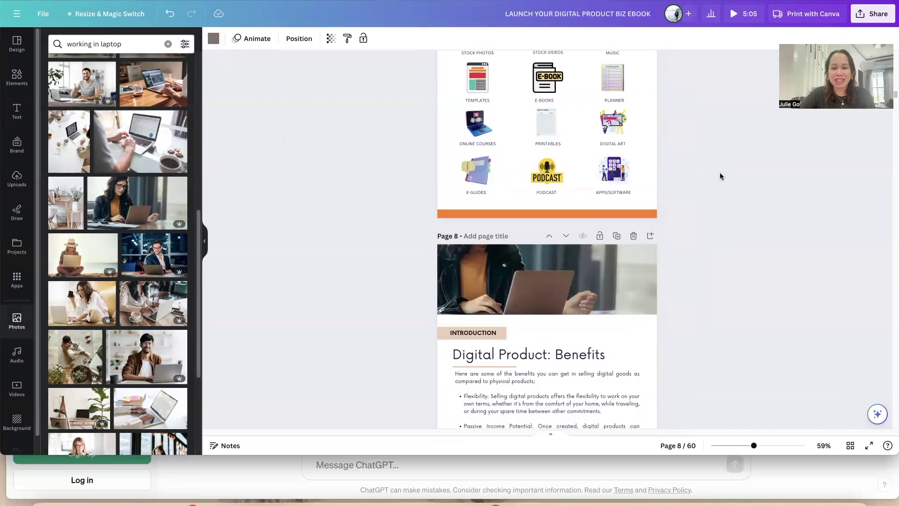
{"action": "left_click", "coordinate": [632, 214]}
{"action": "left_click", "coordinate": [213, 38]}
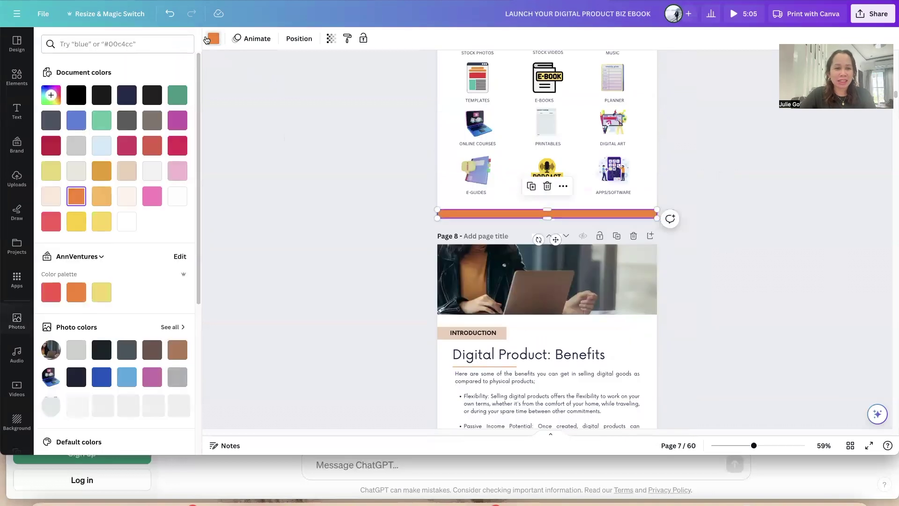
{"action": "left_click", "coordinate": [152, 121]}
- Scroll down through the ebook to page 57
{"action": "scroll", "coordinate": [793, 236], "scroll_direction": "up", "scroll_amount": 1}
{"action": "scroll", "coordinate": [792, 235], "scroll_direction": "up", "scroll_amount": 5}
{"action": "scroll", "coordinate": [792, 235], "scroll_direction": "down", "scroll_amount": 15}
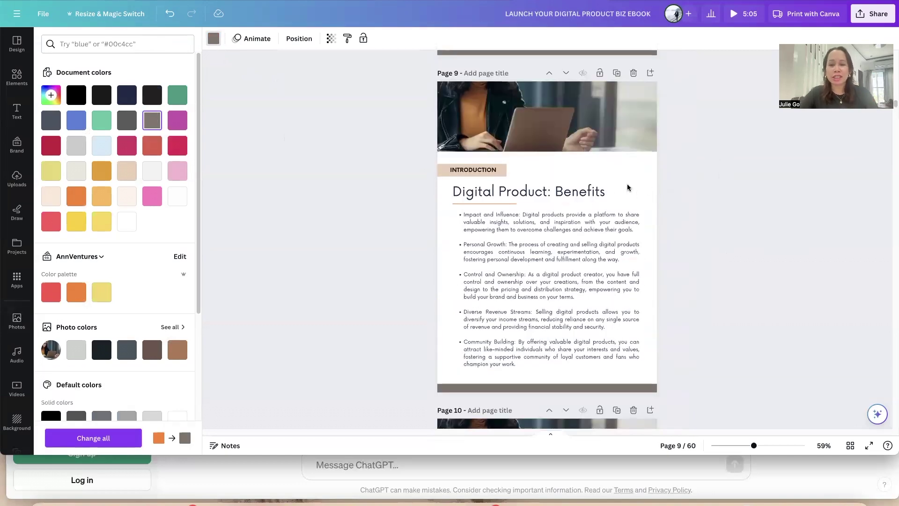
{"action": "scroll", "coordinate": [632, 200], "scroll_direction": "down", "scroll_amount": 15}
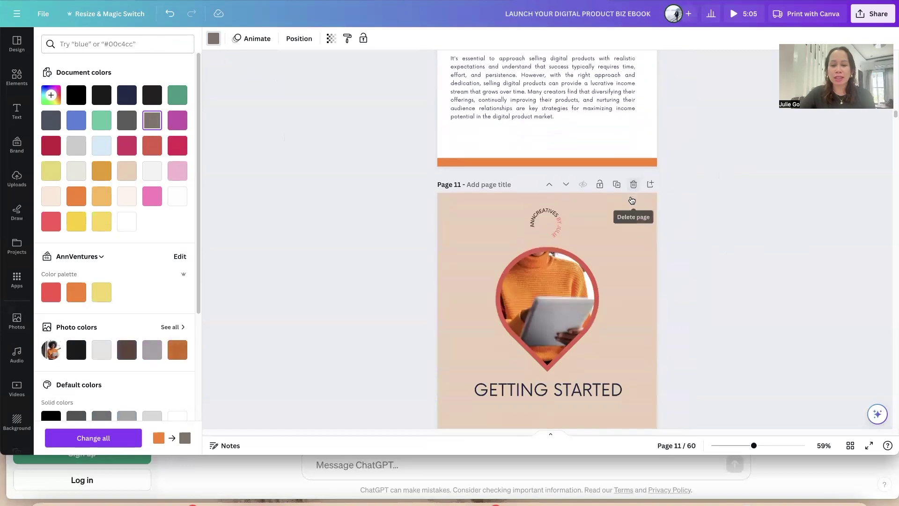
{"action": "scroll", "coordinate": [632, 199], "scroll_direction": "down", "scroll_amount": 20}
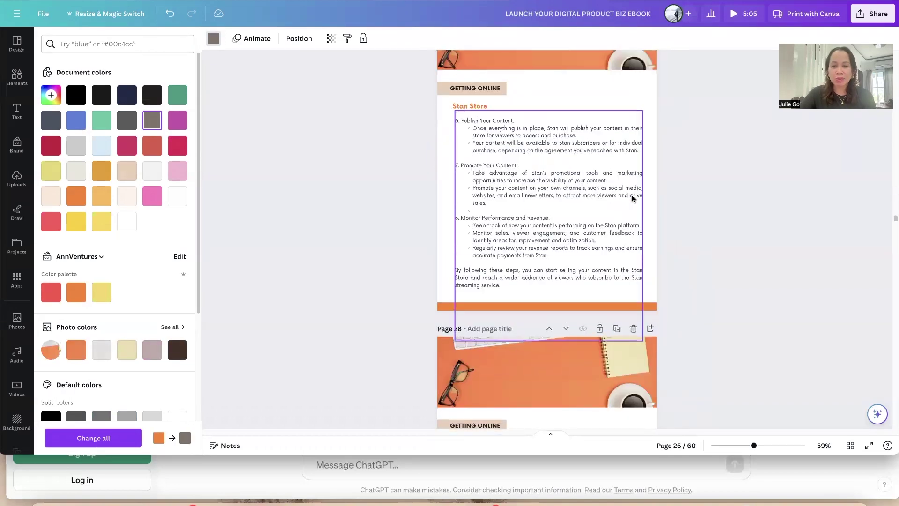
{"action": "scroll", "coordinate": [633, 197], "scroll_direction": "down", "scroll_amount": 15}
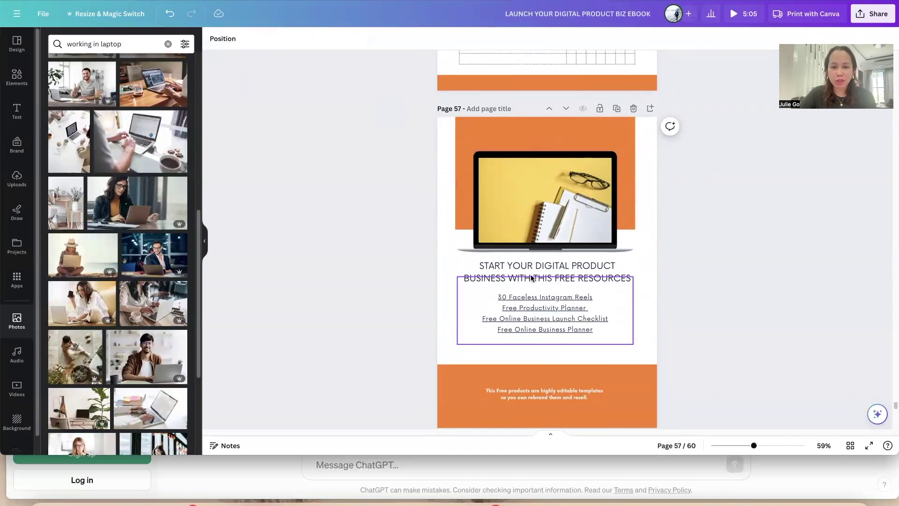
- Recolour page 57's orange block to grey-brown #81746b
{"action": "left_click", "coordinate": [475, 131]}
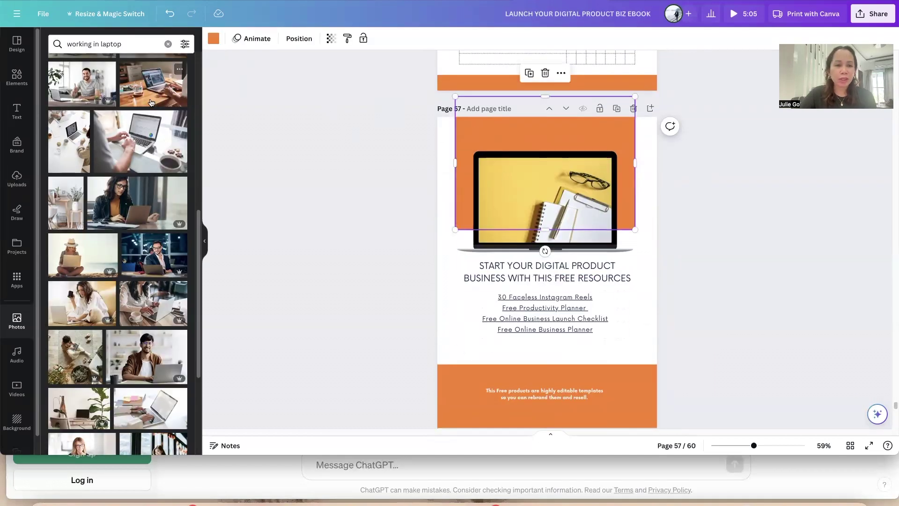
{"action": "left_click", "coordinate": [213, 39]}
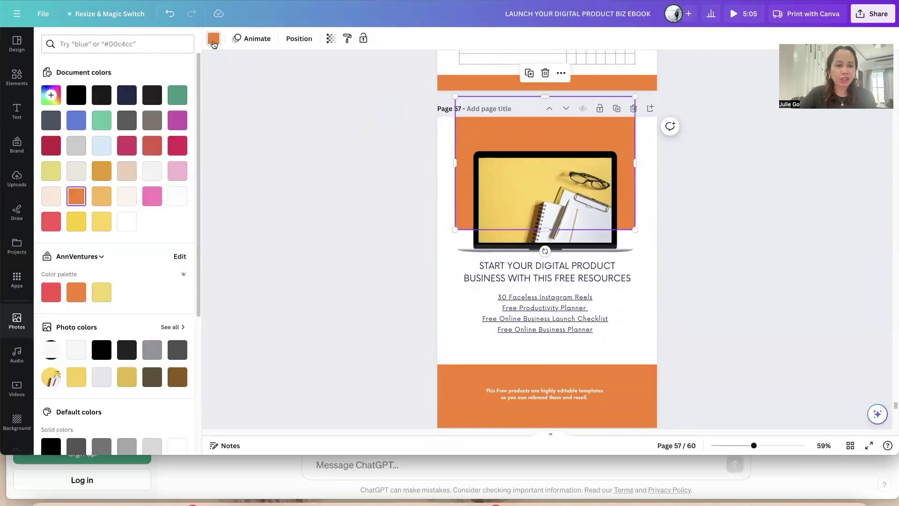
{"action": "left_click", "coordinate": [146, 122]}
- Replace the old laptop-screen photo with the hands-typing-on-laptop photo, sized to fit the screen
{"action": "left_click_drag", "start_coordinate": [556, 186], "coordinate": [555, 191]}
{"action": "key", "text": "Delete"}
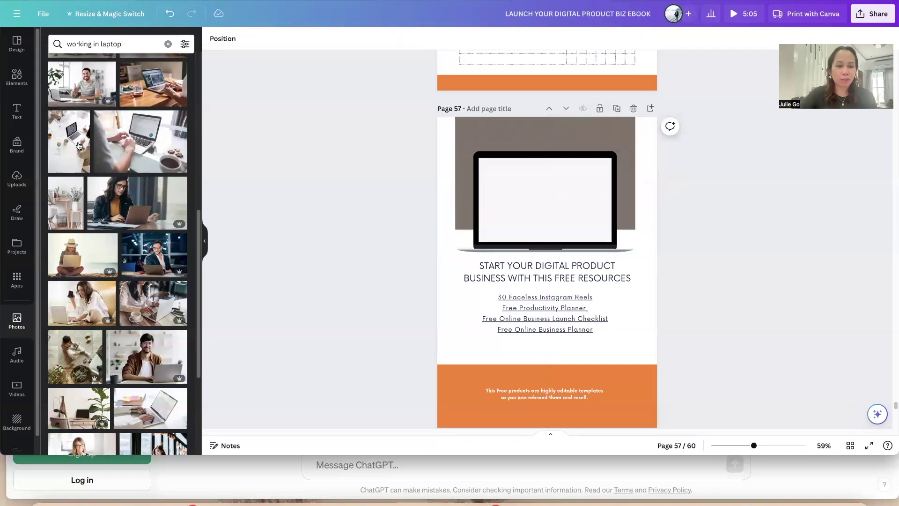
{"action": "left_click", "coordinate": [142, 161]}
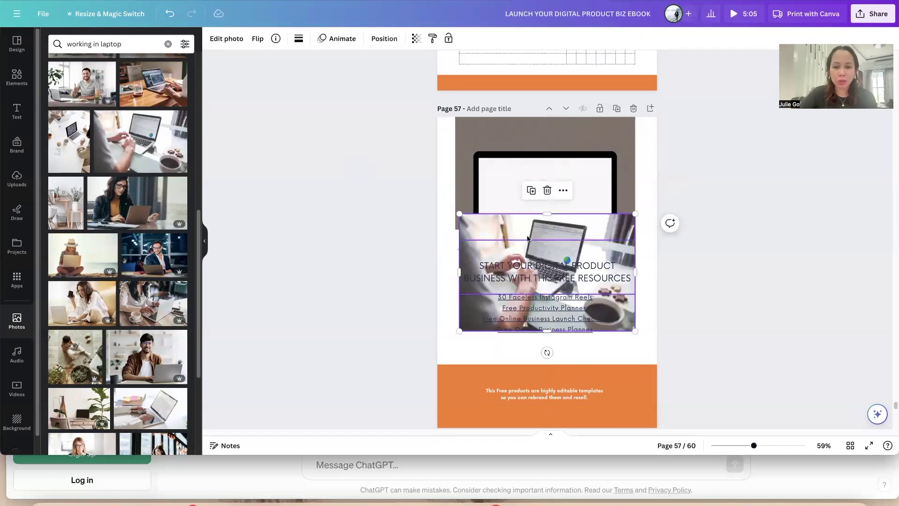
{"action": "left_click_drag", "start_coordinate": [515, 236], "coordinate": [533, 179]}
{"action": "left_click_drag", "start_coordinate": [651, 270], "coordinate": [612, 245]}
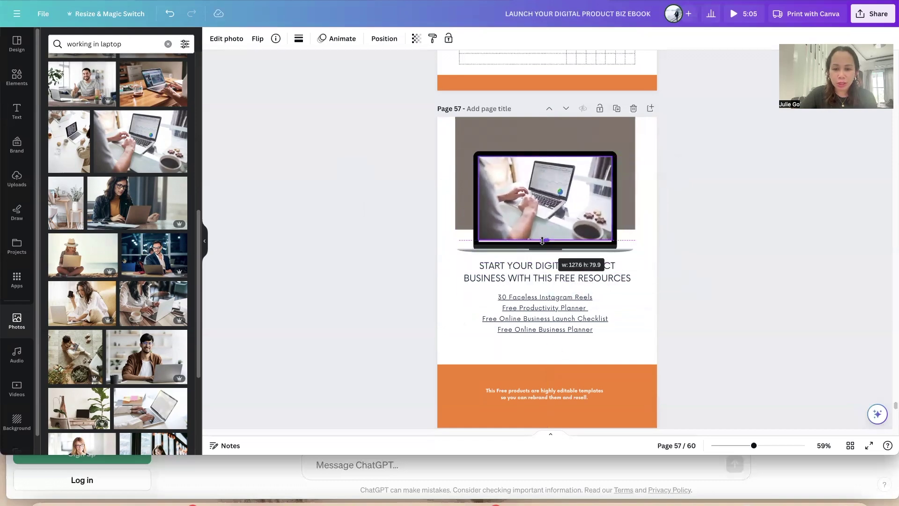
- Check and confirm the link on the '30 Faceless Instagram Reels' resource line
{"action": "left_click", "coordinate": [510, 297]}
{"action": "triple_click", "coordinate": [509, 297]}
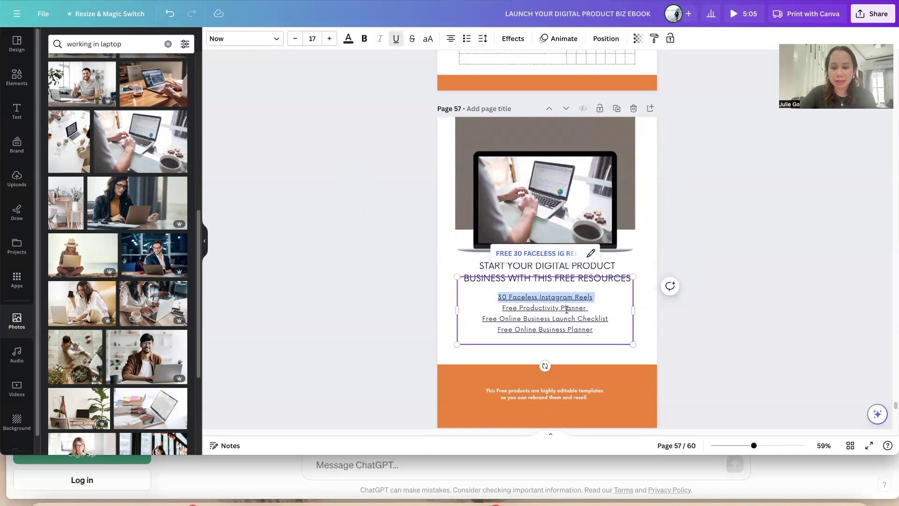
{"action": "key", "text": "Escape"}
{"action": "key", "text": "Escape"}
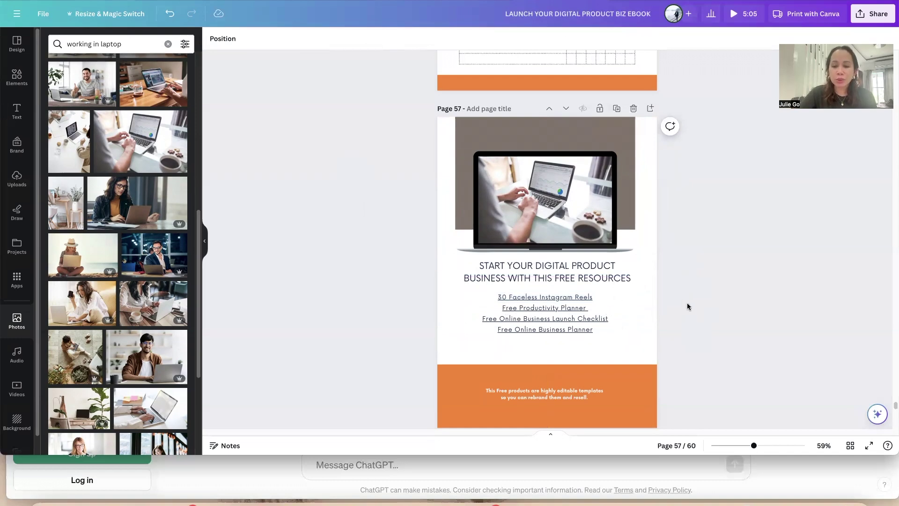
{"action": "triple_click", "coordinate": [578, 296]}
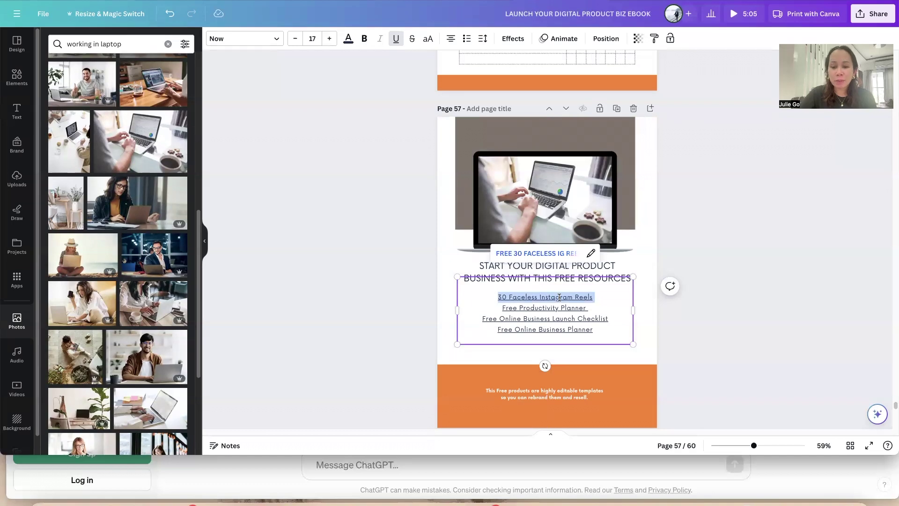
{"action": "left_click", "coordinate": [591, 254]}
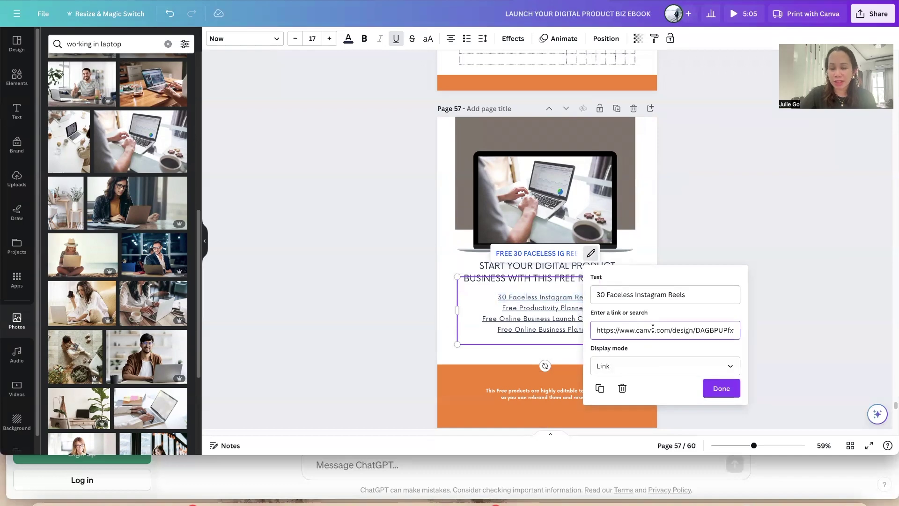
{"action": "left_click", "coordinate": [722, 389]}
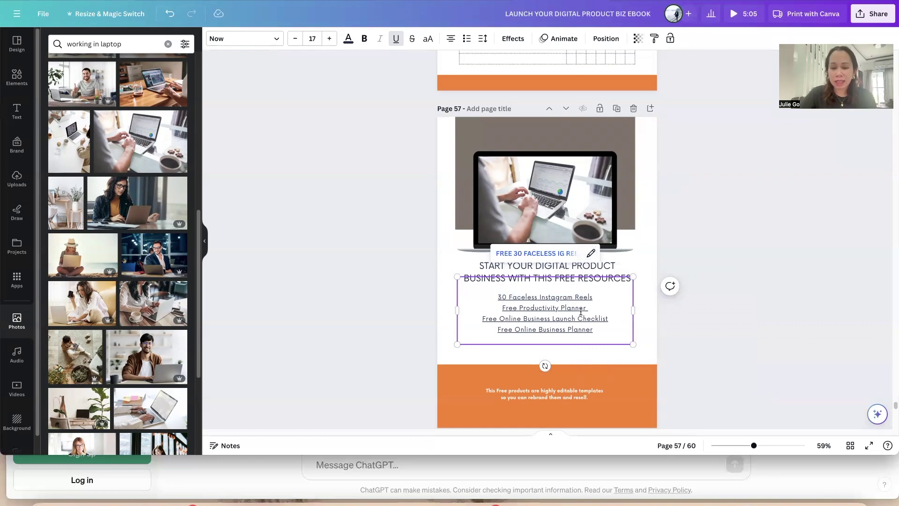
- Scroll up through the ebook to the 'Starting Your Digital Product Business' cover on Page 1
{"action": "scroll", "coordinate": [764, 215], "scroll_direction": "up", "scroll_amount": 20}
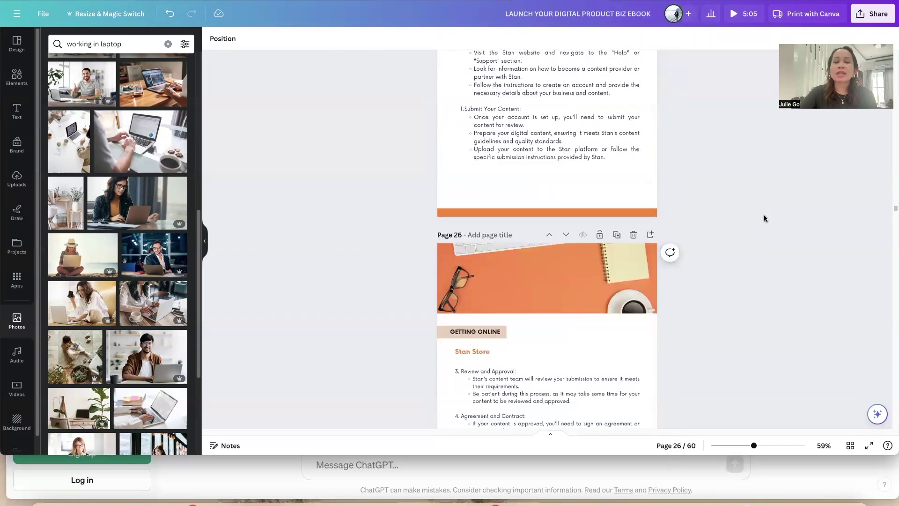
{"action": "scroll", "coordinate": [765, 219], "scroll_direction": "up", "scroll_amount": 15}
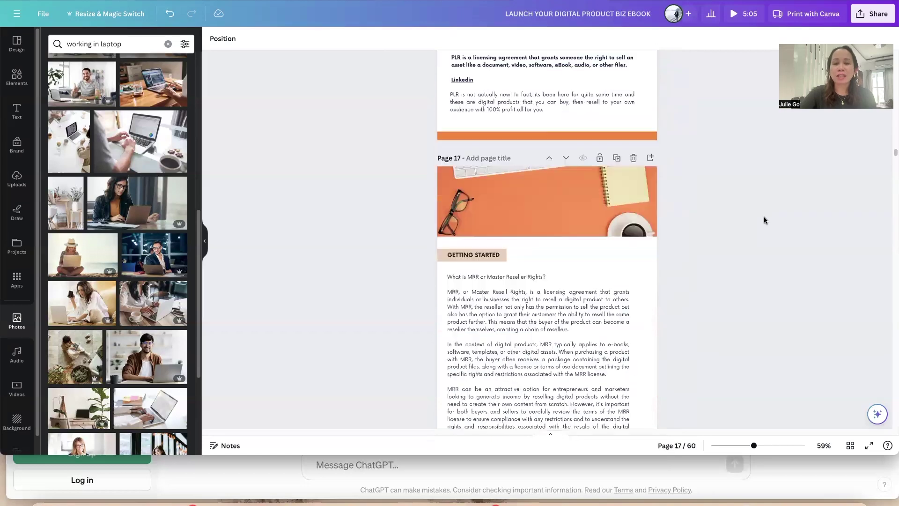
{"action": "scroll", "coordinate": [763, 220], "scroll_direction": "up", "scroll_amount": 15}
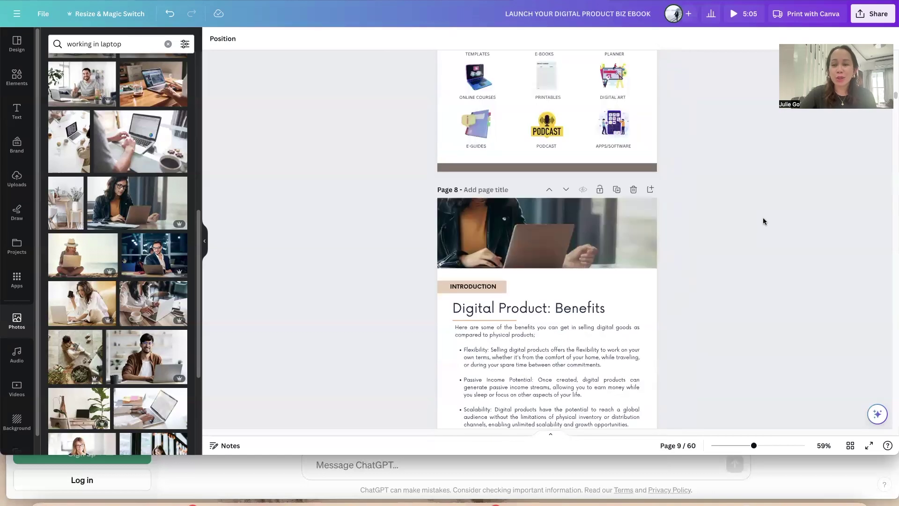
{"action": "scroll", "coordinate": [763, 221], "scroll_direction": "up", "scroll_amount": 2}
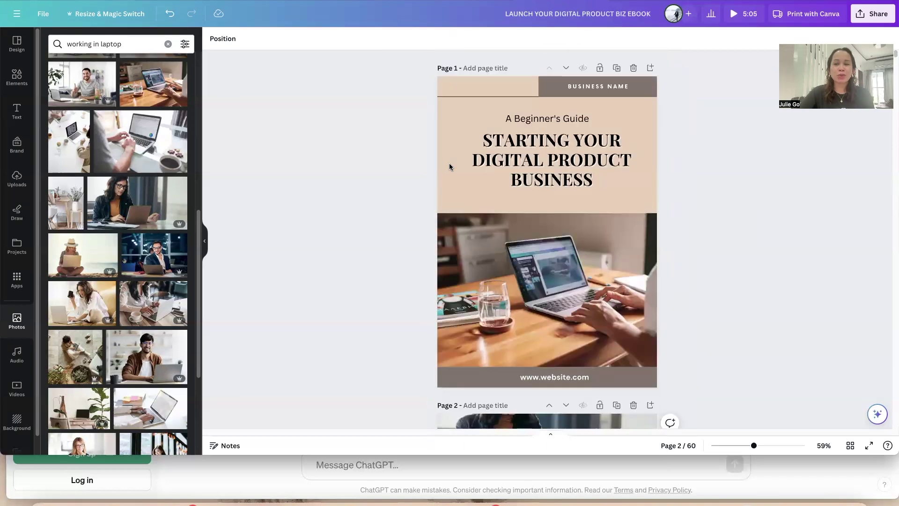
{"action": "scroll", "coordinate": [517, 174], "scroll_direction": "down", "scroll_amount": 4}
{"action": "scroll", "coordinate": [517, 174], "scroll_direction": "down", "scroll_amount": 2}
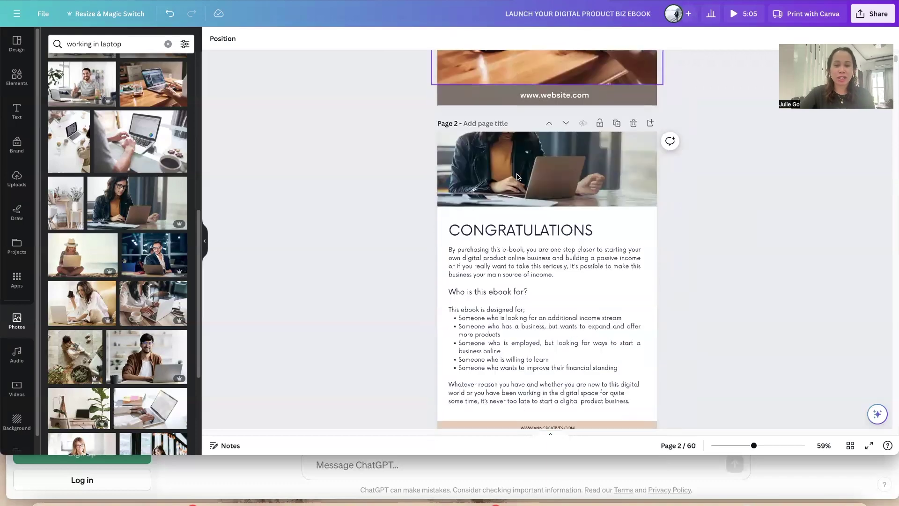
{"action": "scroll", "coordinate": [628, 160], "scroll_direction": "up", "scroll_amount": 6}
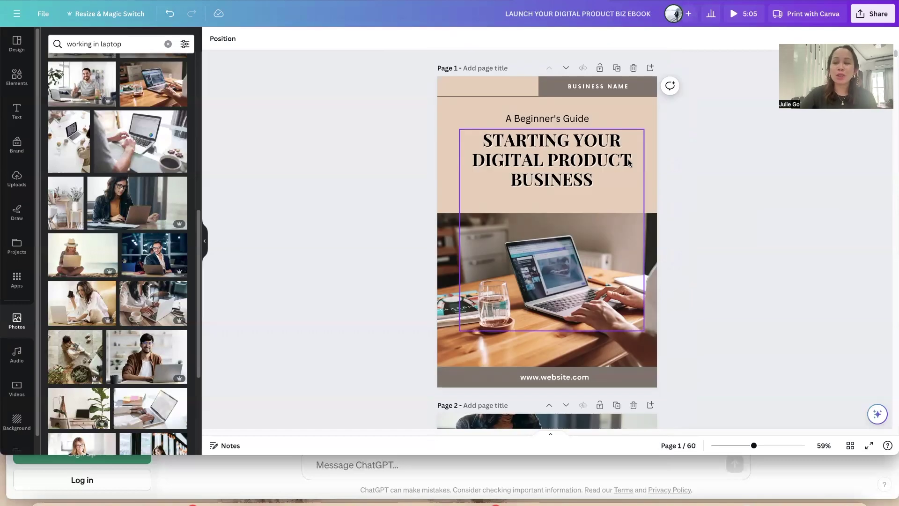